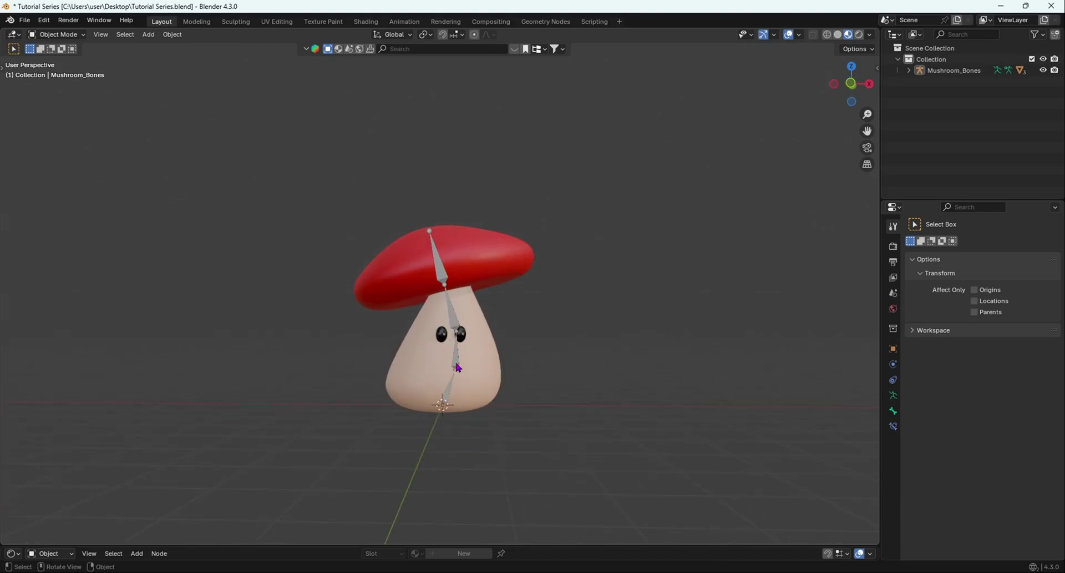
Put the mushroom armature into Pose Mode and try rotating the cap's RedPart bone.
click(458, 364)
key(ctrl+Tab)
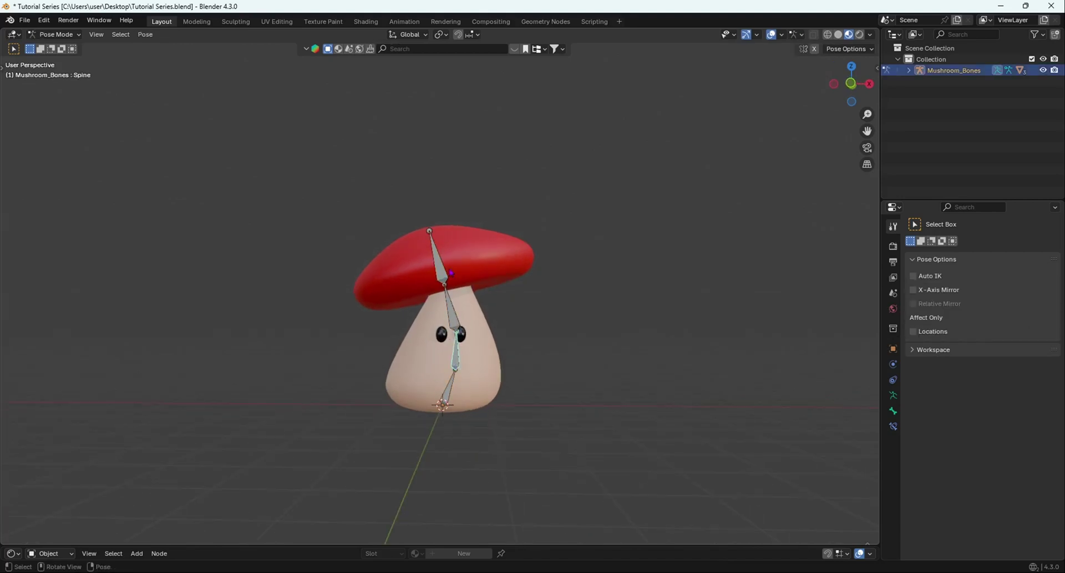
click(445, 273)
key(r)
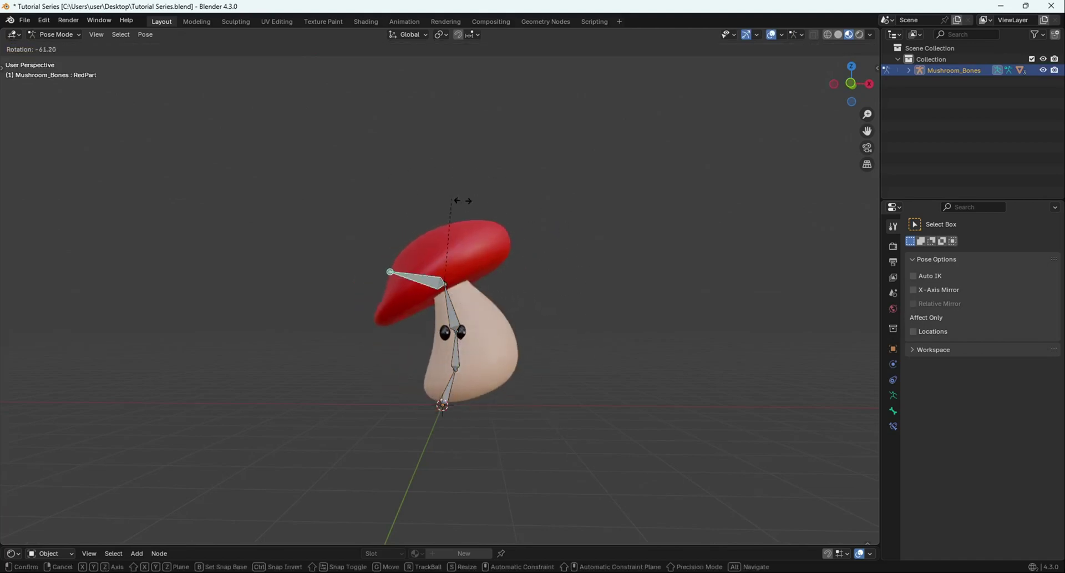
click(508, 347)
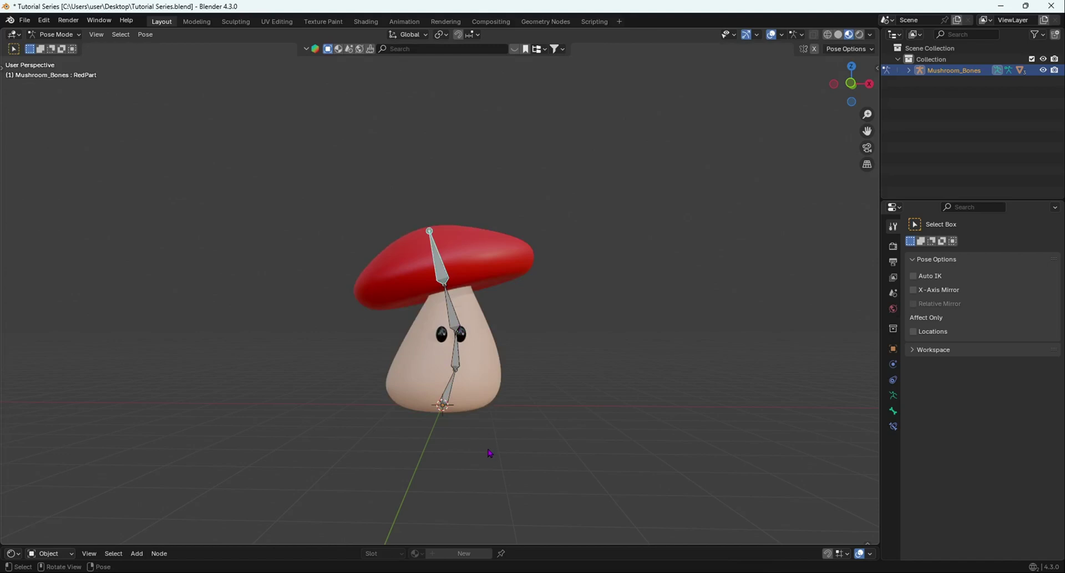
Try rotating the RedPart bone both ways to test the mushroom's deformation, undoing each rotation.
key(r)
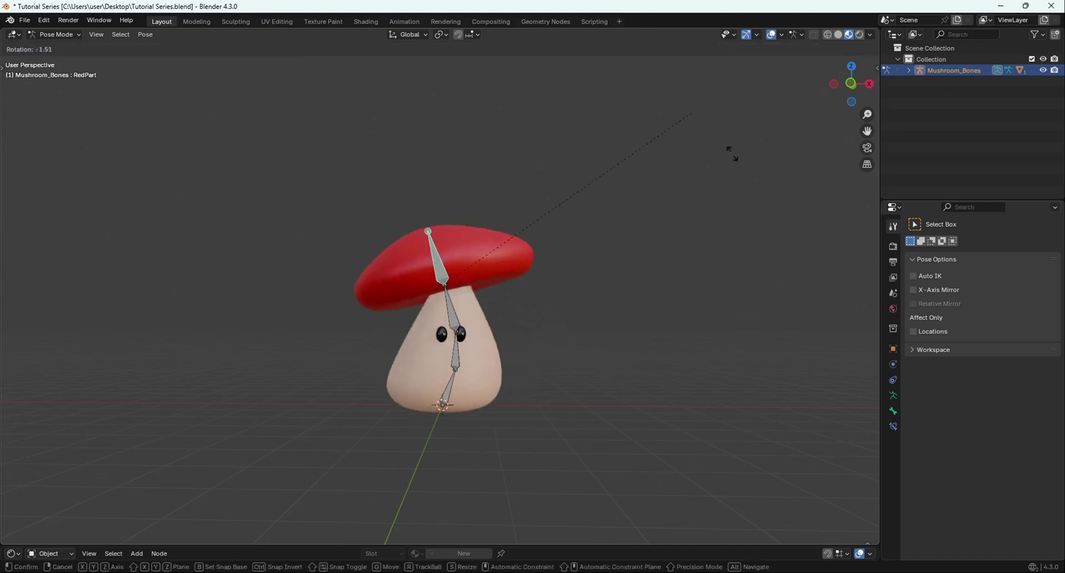
click(712, 182)
key(ctrl+z)
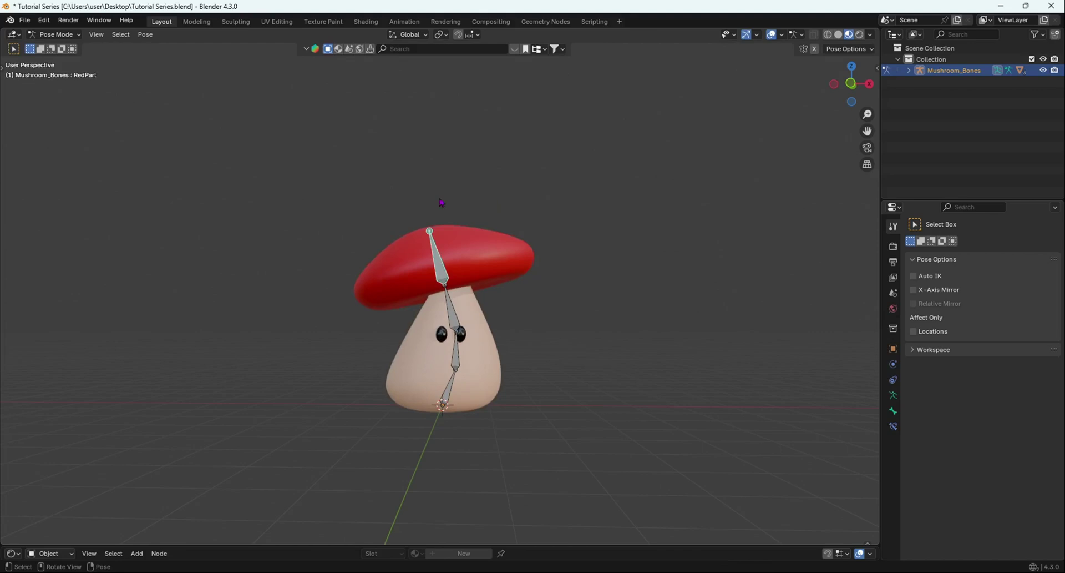
key(r)
click(428, 374)
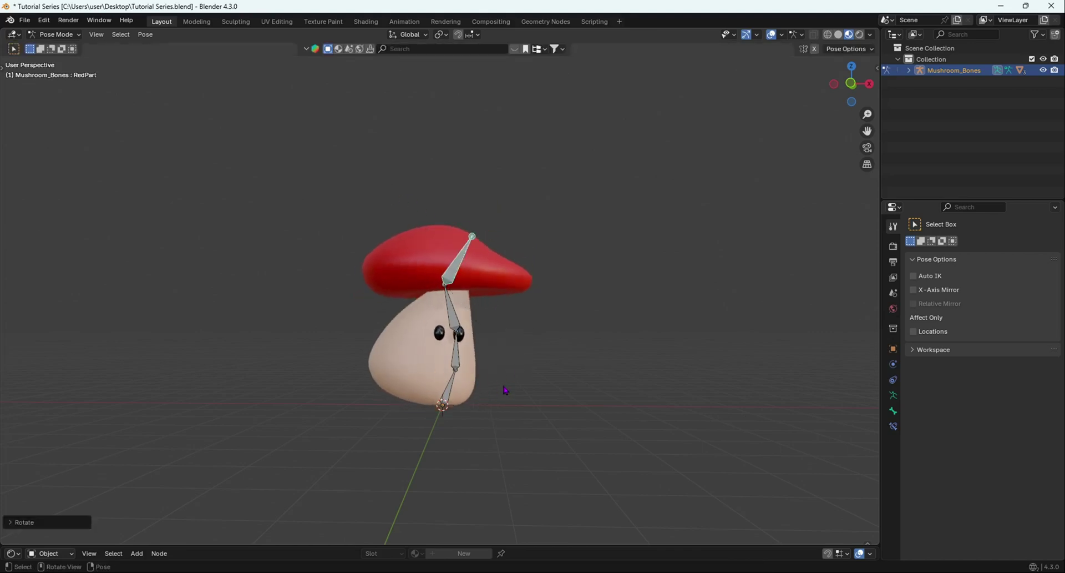
key(ctrl+z)
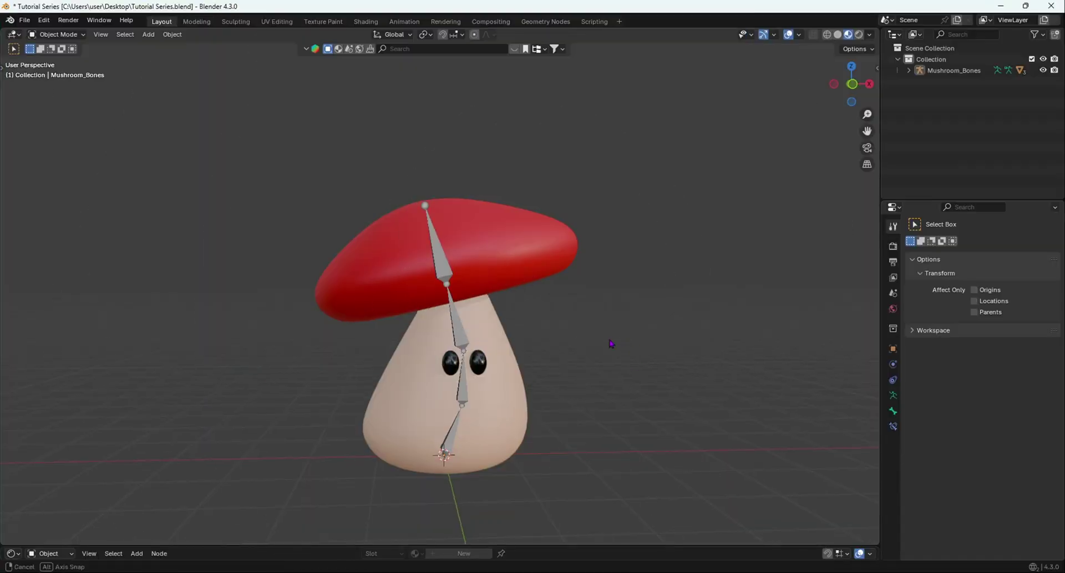
Examine which separate meshes make up the mushroom by selecting the eyes and the body with cap.
middle_drag(614, 346, 432, 344)
scroll(431, 340, up, 4)
click(435, 438)
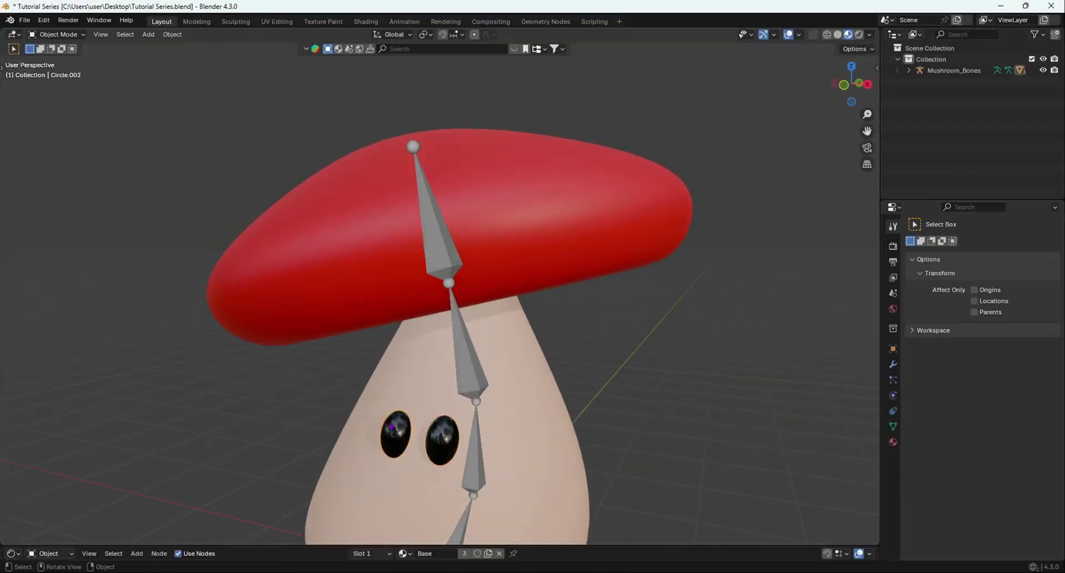
click(506, 414)
middle_drag(399, 358, 484, 382)
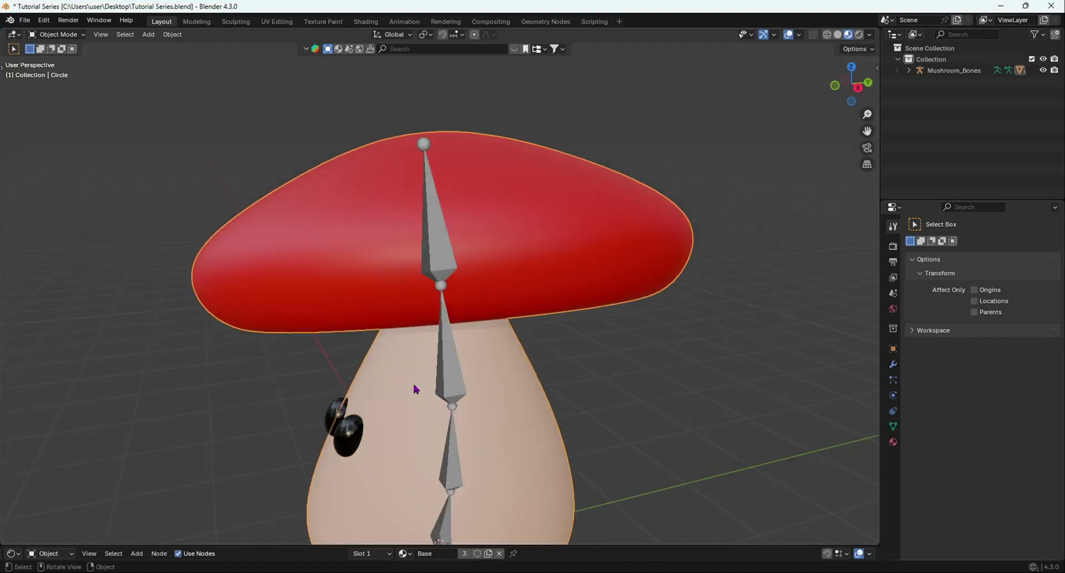
middle_drag(416, 389, 480, 345)
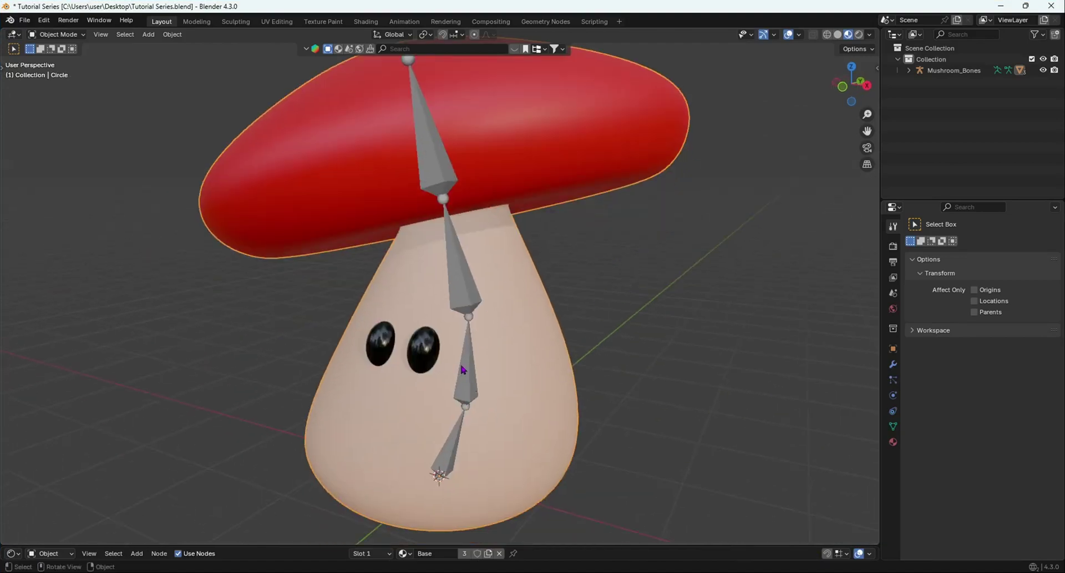
middle_drag(607, 415, 339, 369)
scroll(338, 369, up, 4)
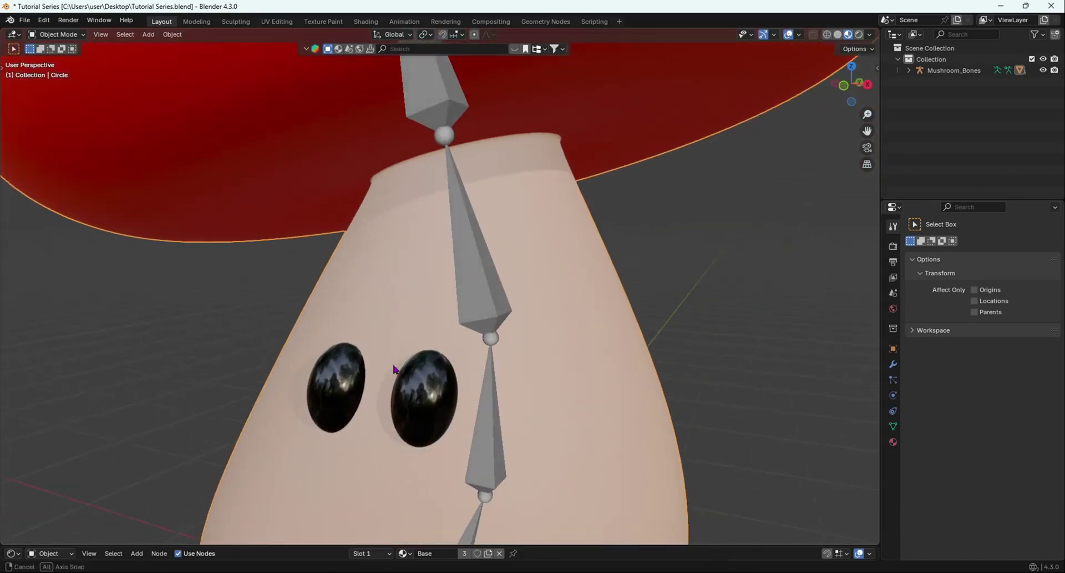
click(444, 383)
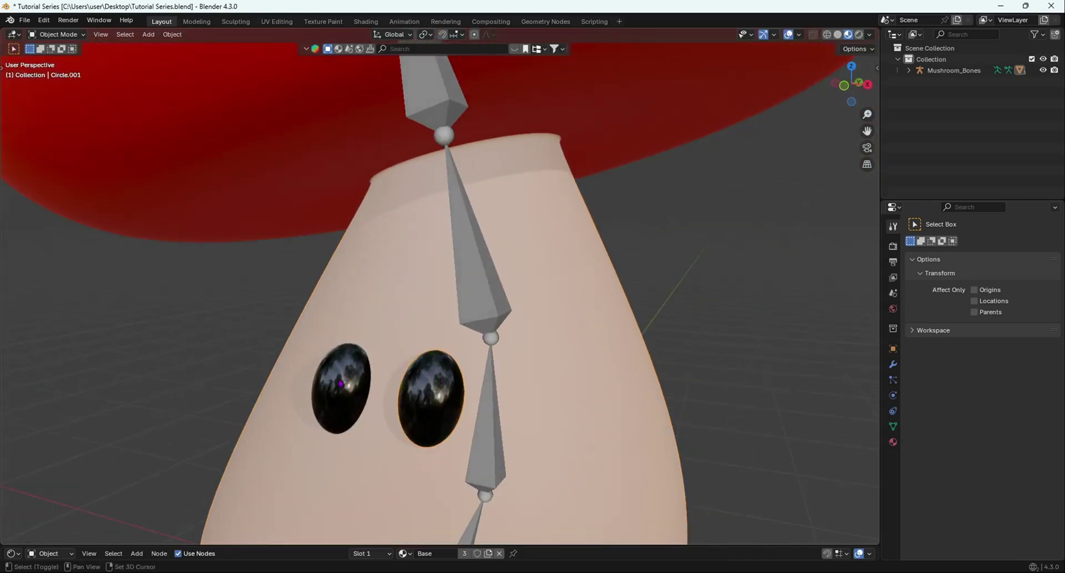
shift+click(460, 404)
scroll(549, 249, down, 5)
click(547, 247)
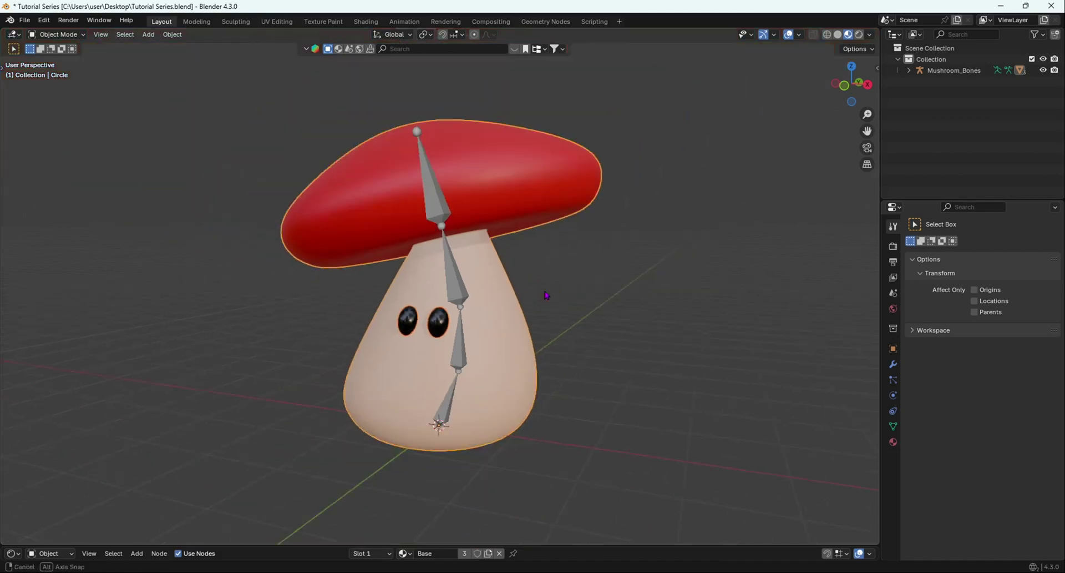
Inspect the mesh density of the mushroom and its eyes in Edit Mode and return to Object Mode.
scroll(546, 289, up, 2)
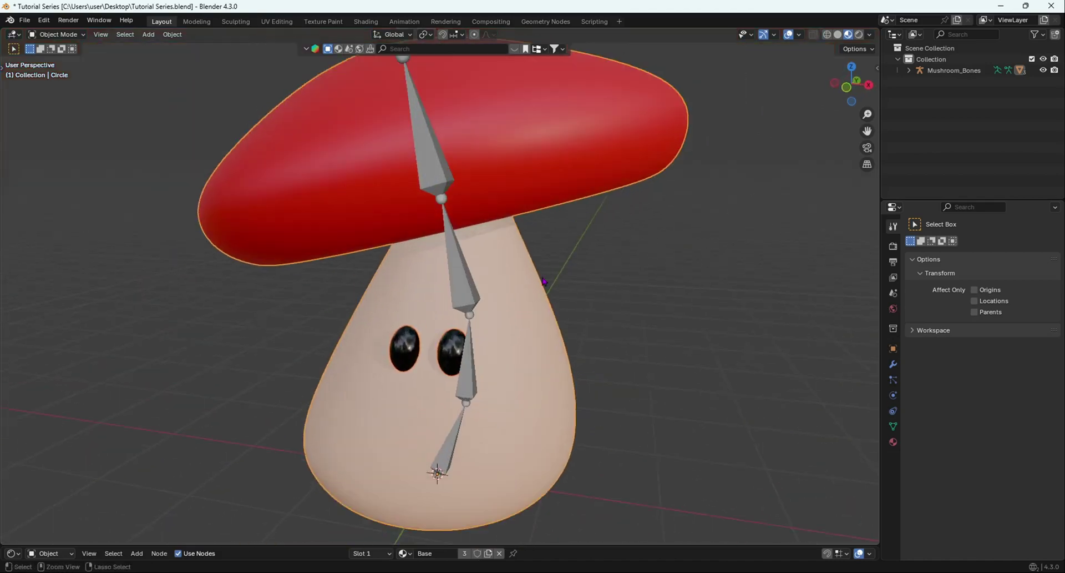
key(Tab)
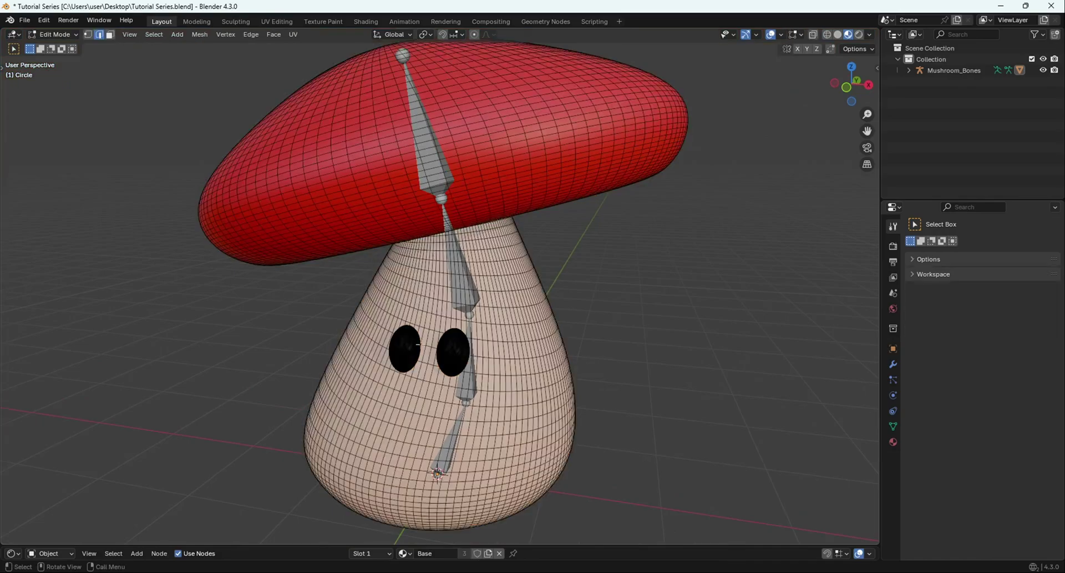
middle_drag(436, 351, 409, 340)
scroll(409, 340, up, 7)
shift+middle_drag(340, 393, 496, 253)
scroll(467, 284, up, 4)
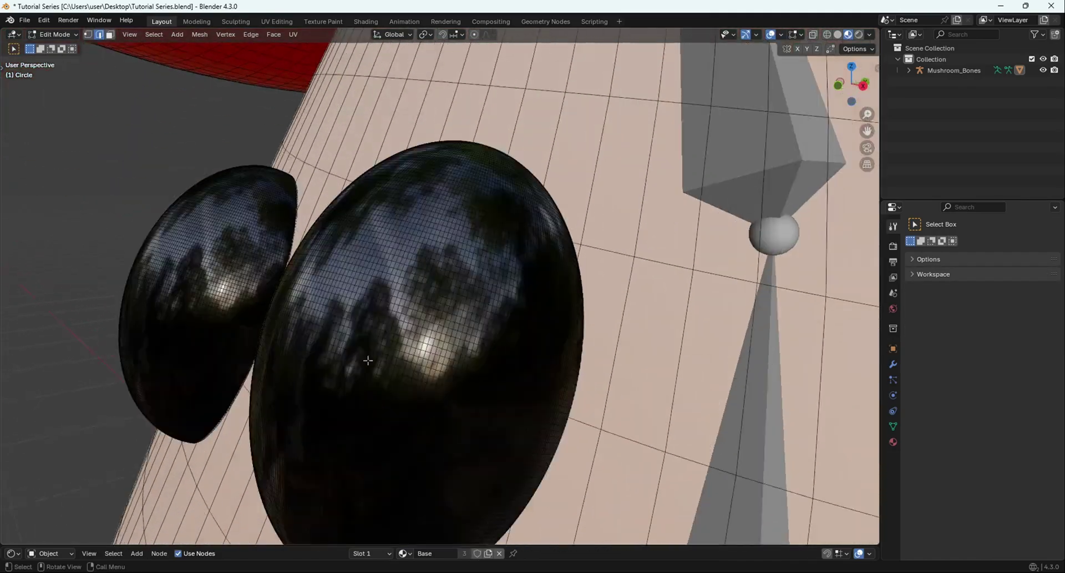
scroll(340, 346, down, 10)
middle_drag(425, 189, 513, 190)
key(Tab)
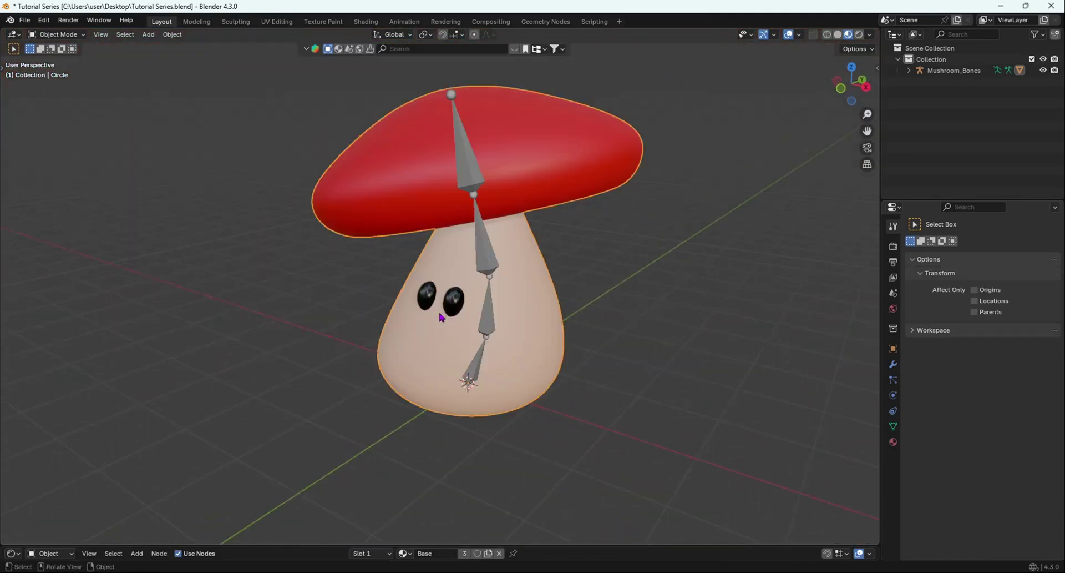
Select the armature together with the mushroom body mesh and enter Weight Paint mode.
middle_drag(533, 299, 548, 334)
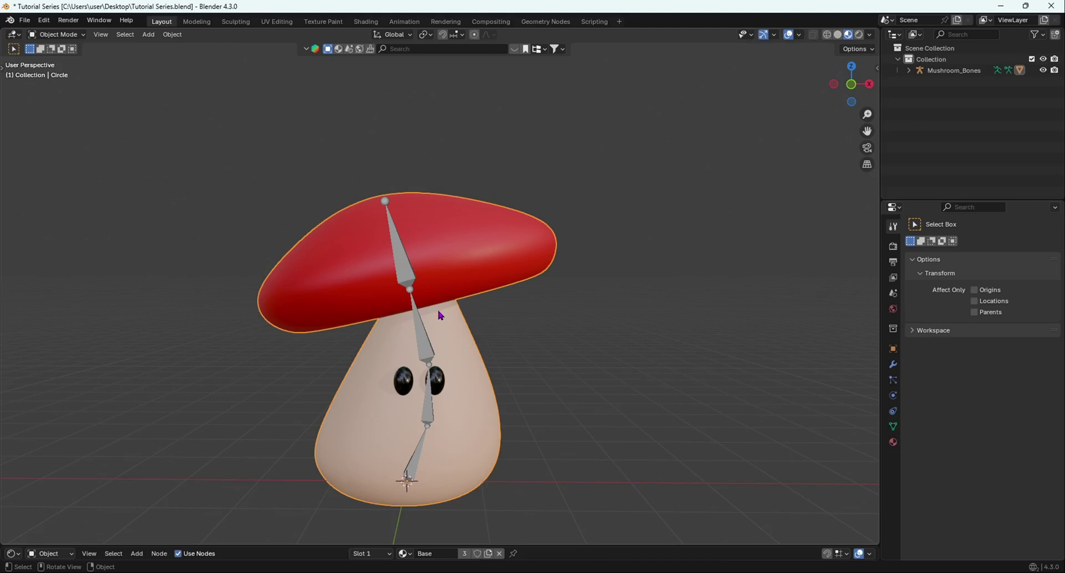
click(428, 350)
middle_drag(428, 350, 454, 347)
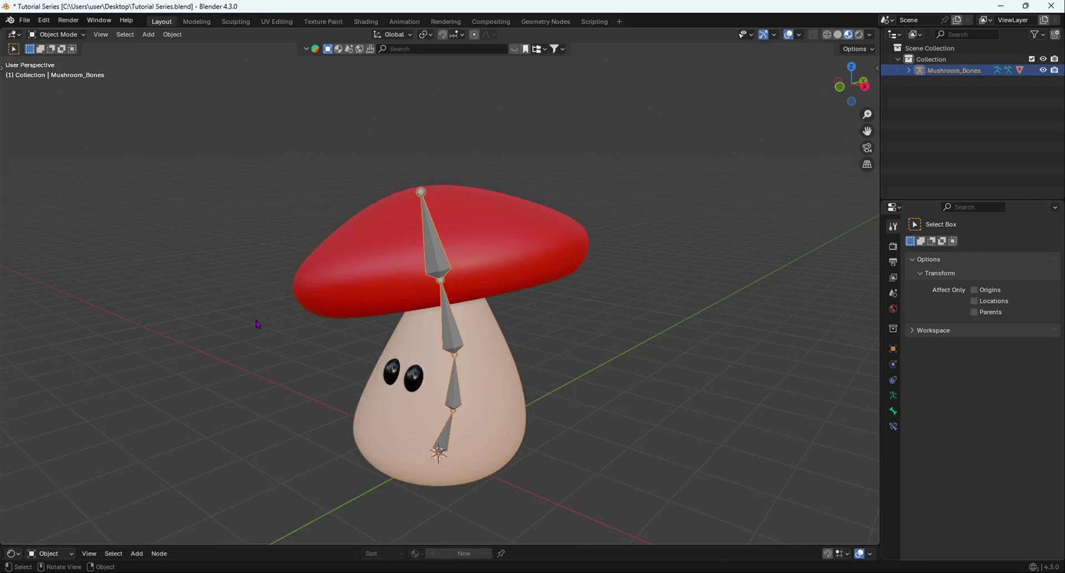
click(499, 389)
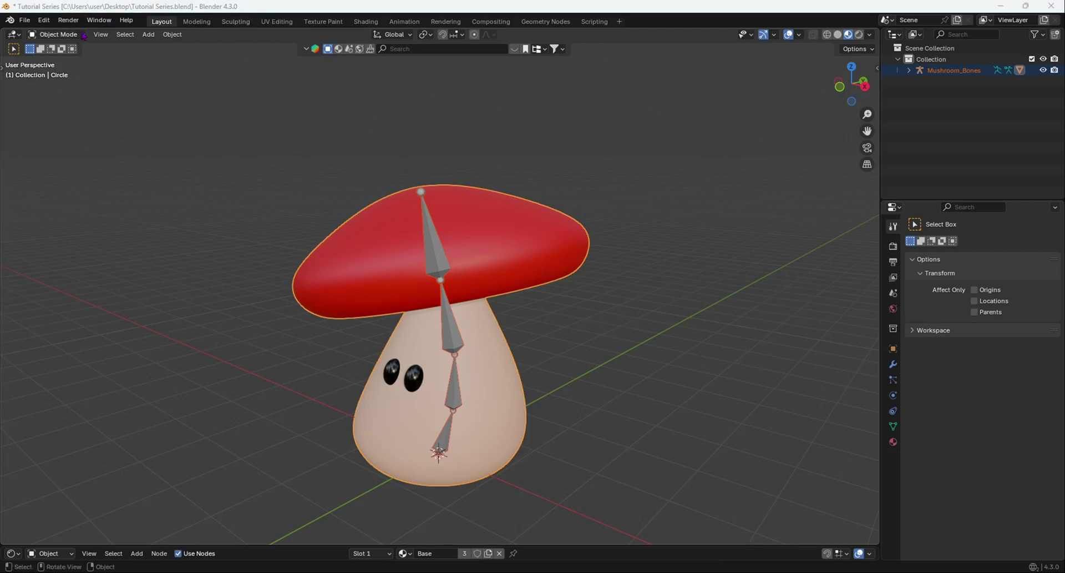
click(59, 34)
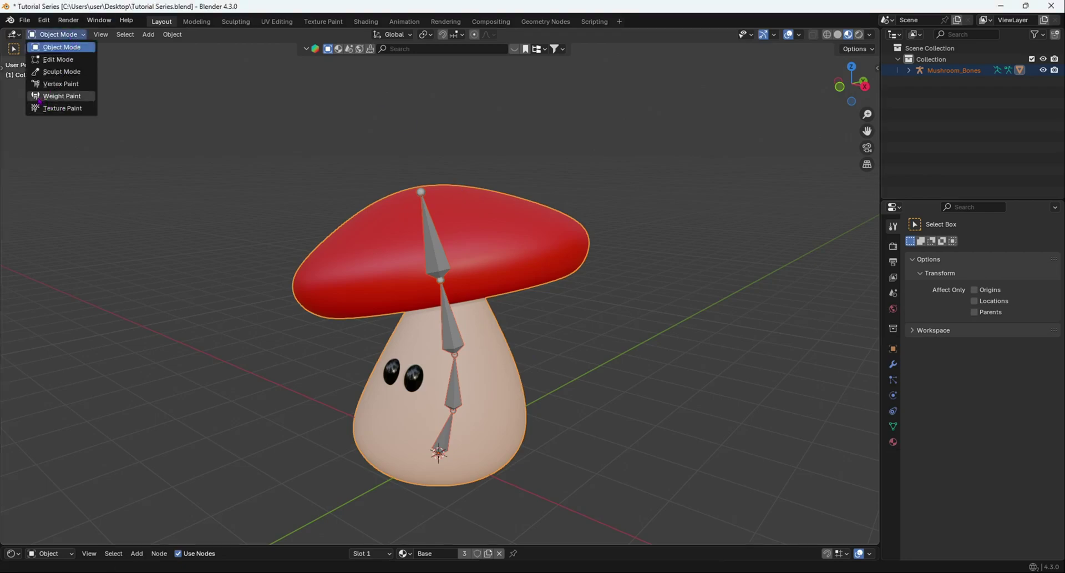
click(58, 96)
Examine the weights of each bone on the mushroom mesh, going from the Head and Spine to the base bone and back up to RedPart.
mouse_move(452, 428)
middle_down()
mouse_move(474, 299)
mouse_move(374, 297)
mouse_move(427, 297)
mouse_move(459, 319)
mouse_move(395, 279)
mouse_move(511, 282)
mouse_move(467, 295)
middle_up()
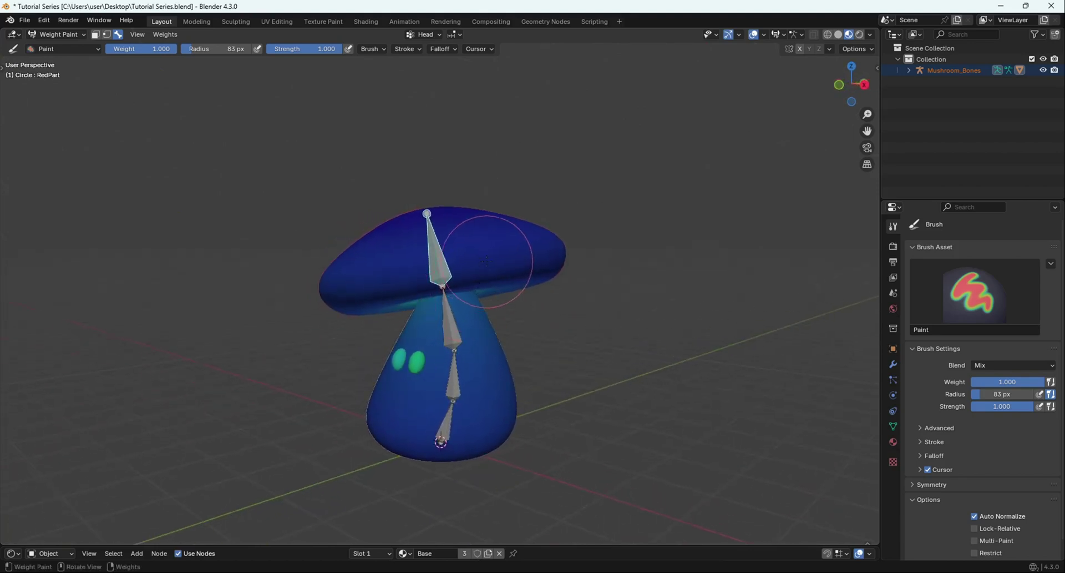
mouse_move(505, 213)
middle_down()
mouse_move(515, 242)
mouse_move(377, 266)
mouse_move(392, 273)
middle_up()
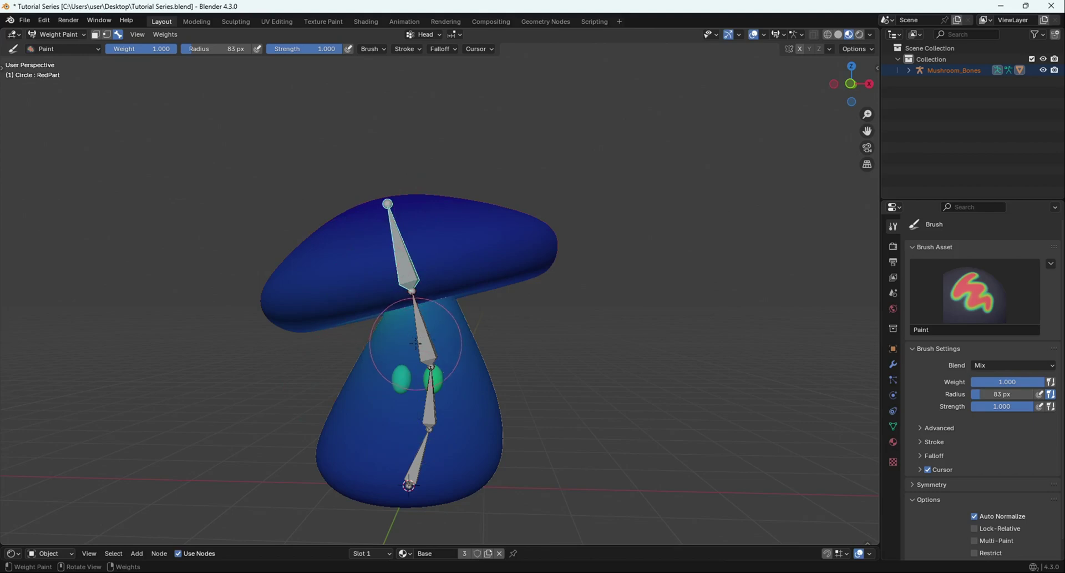
ctrl+click(426, 328)
middle_drag(435, 366, 483, 410)
ctrl+click(435, 398)
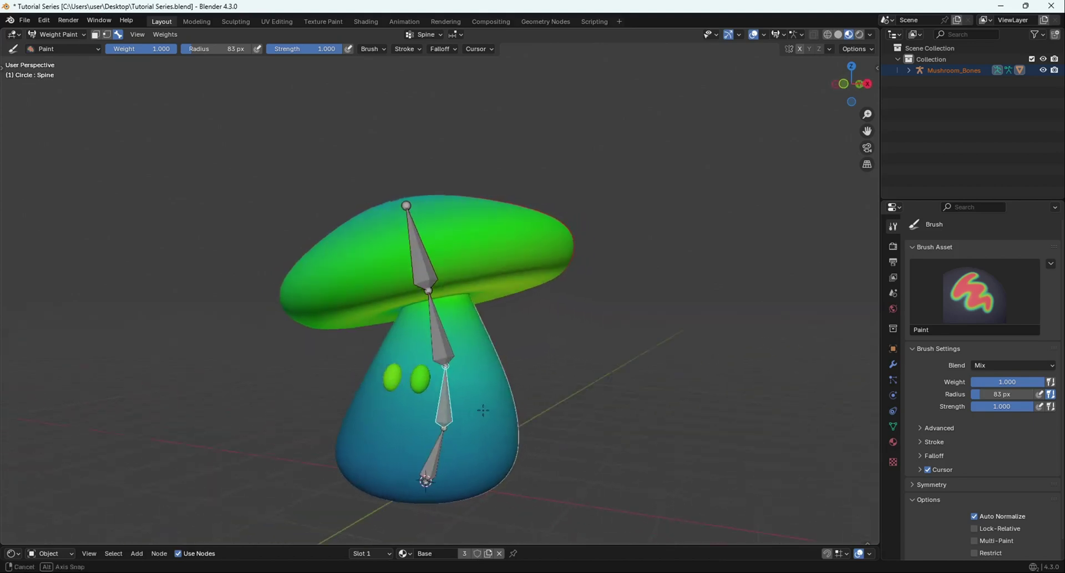
ctrl+click(436, 456)
middle_drag(435, 456, 486, 433)
alt+click(447, 401)
alt+click(442, 344)
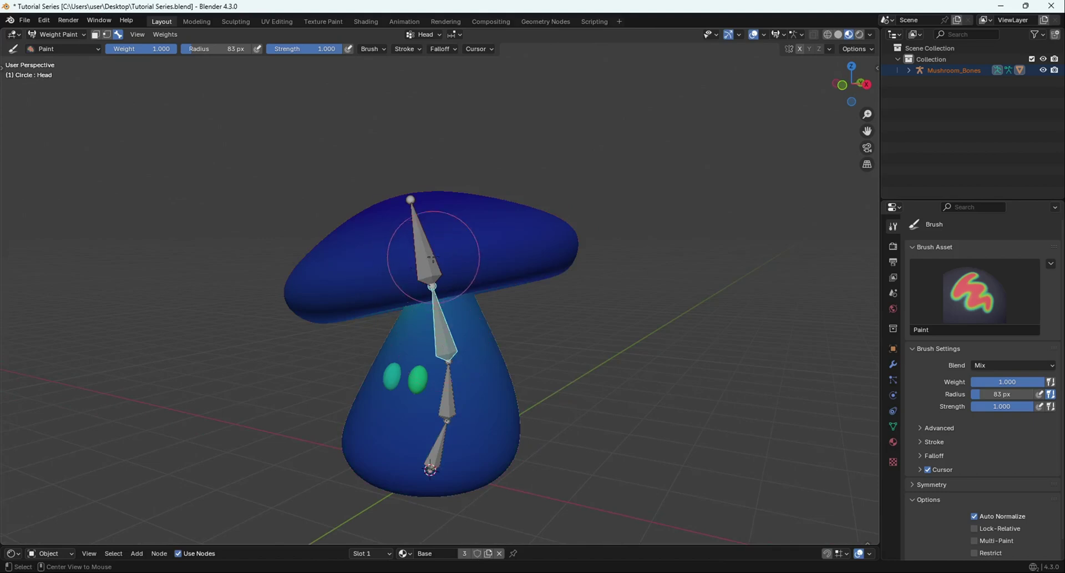
ctrl+click(436, 244)
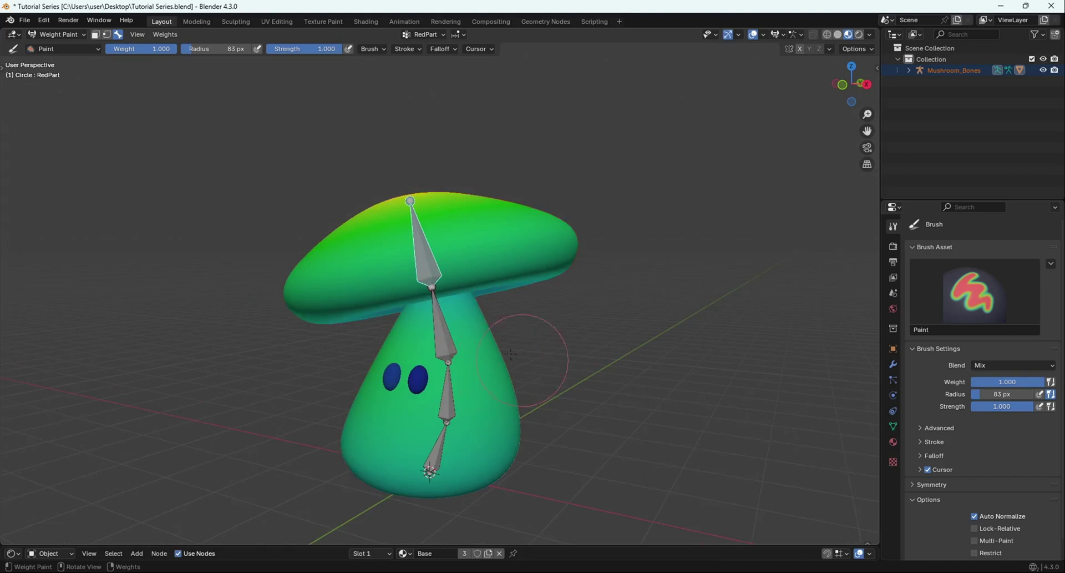
Set the Paint brush weight to 0 for the RedPart bone.
mouse_move(145, 49)
mouse_down()
mouse_move(113, 50)
mouse_move(177, 50)
mouse_up()
drag(150, 51, 105, 51)
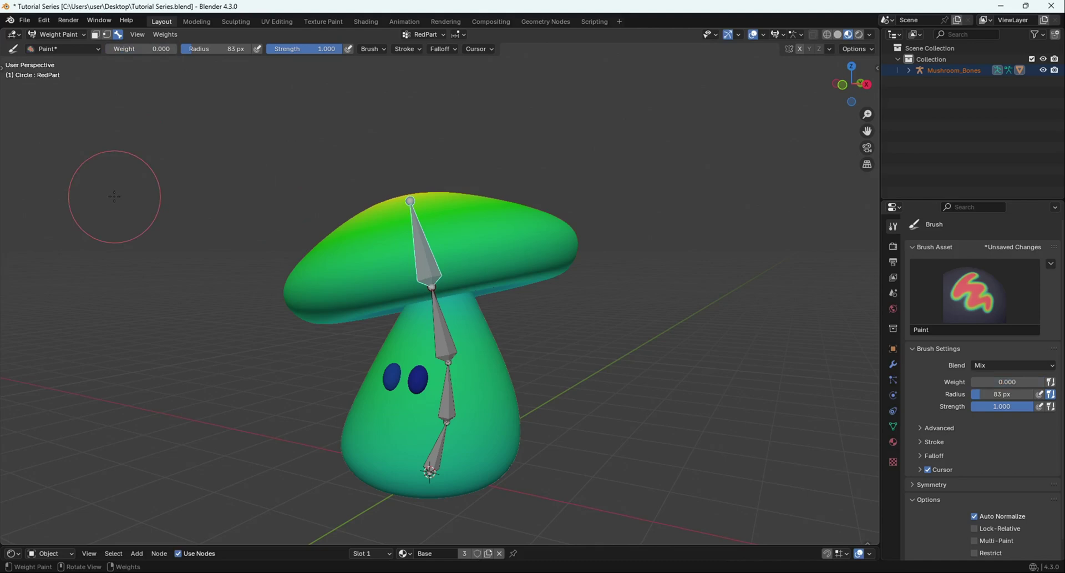
middle_drag(362, 276, 392, 276)
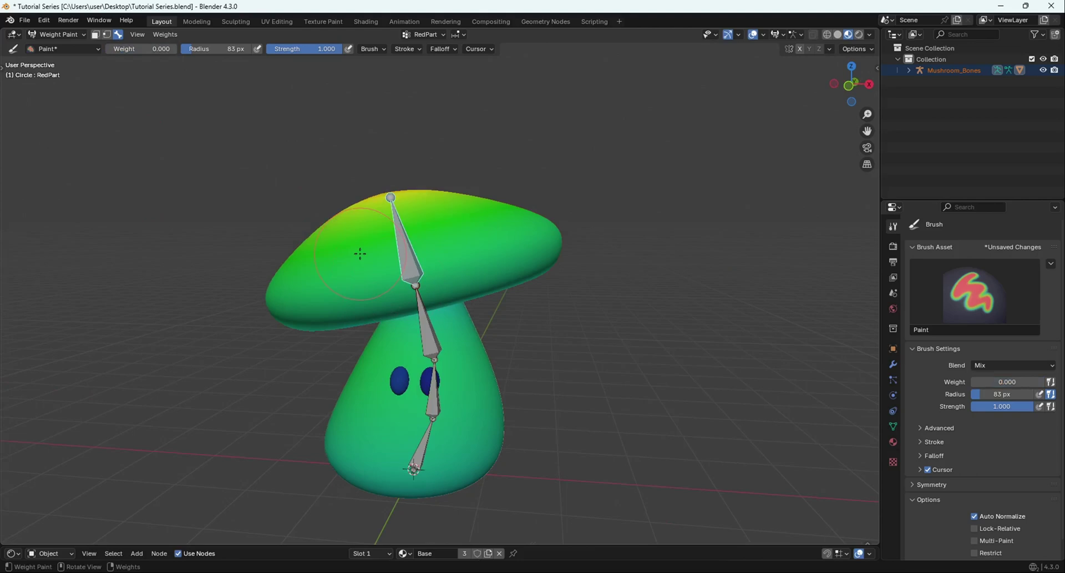
shift+middle_drag(542, 389, 472, 319)
scroll(514, 316, up, 2)
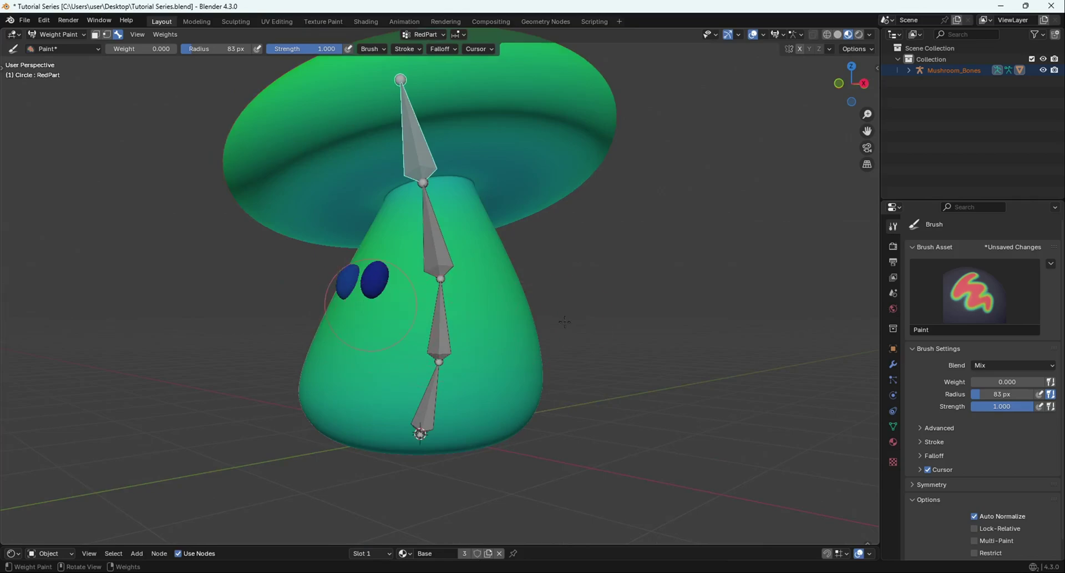
Test-rotate the RedPart bone in Weight Paint mode to check how its weights deform the stem and cap.
middle_drag(565, 322, 615, 340)
scroll(613, 339, down, 5)
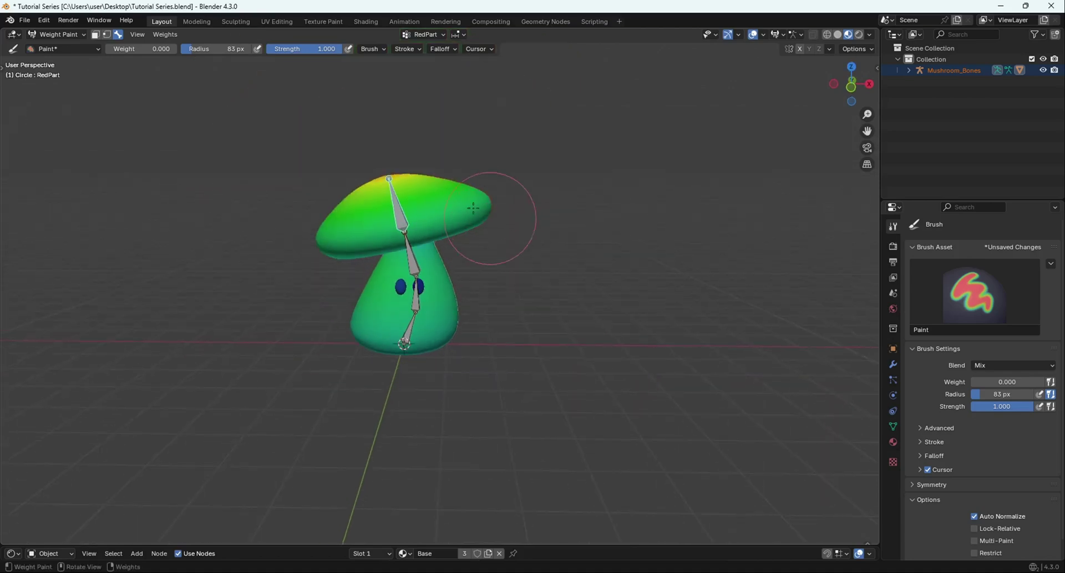
key(r)
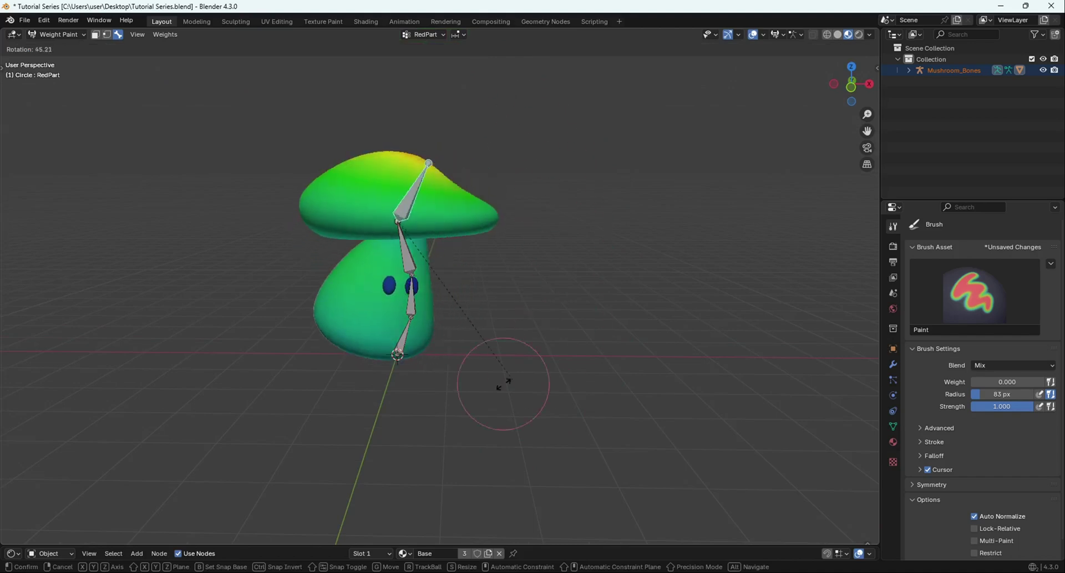
click(551, 183)
scroll(463, 303, up, 3)
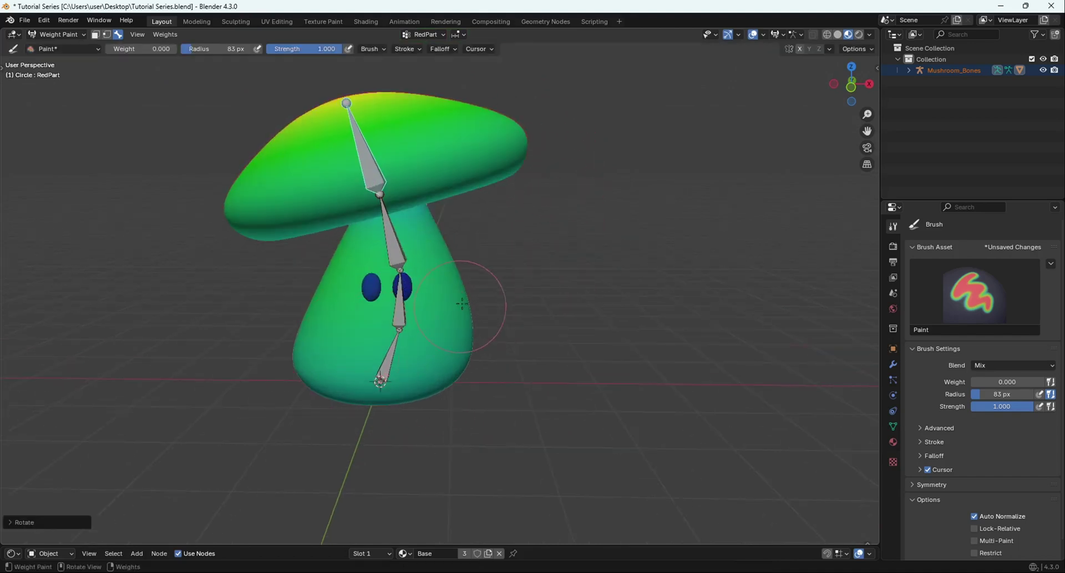
scroll(503, 273, down, 2)
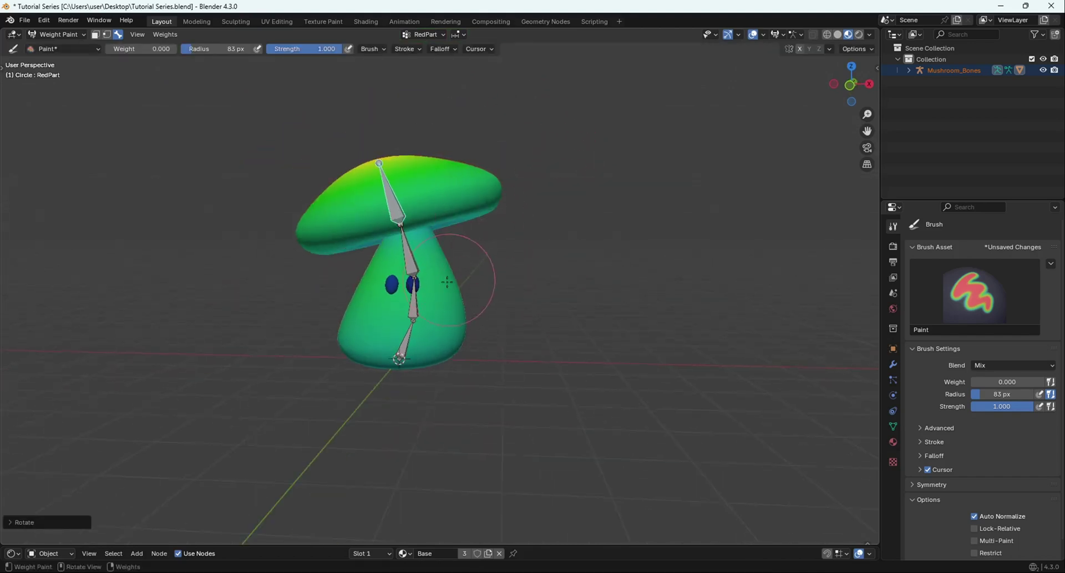
Set the brush weight to 0.160 and paint a horizontal band of RedPart weight across the middle of the stem.
scroll(423, 312, up, 3)
middle_drag(424, 312, 367, 315)
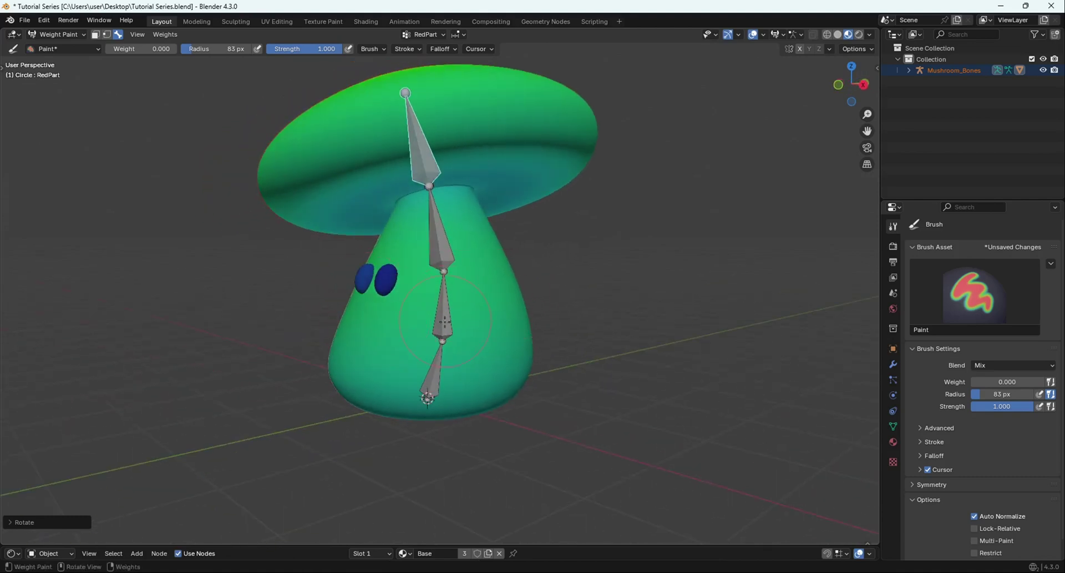
drag(111, 49, 122, 49)
drag(492, 316, 491, 324)
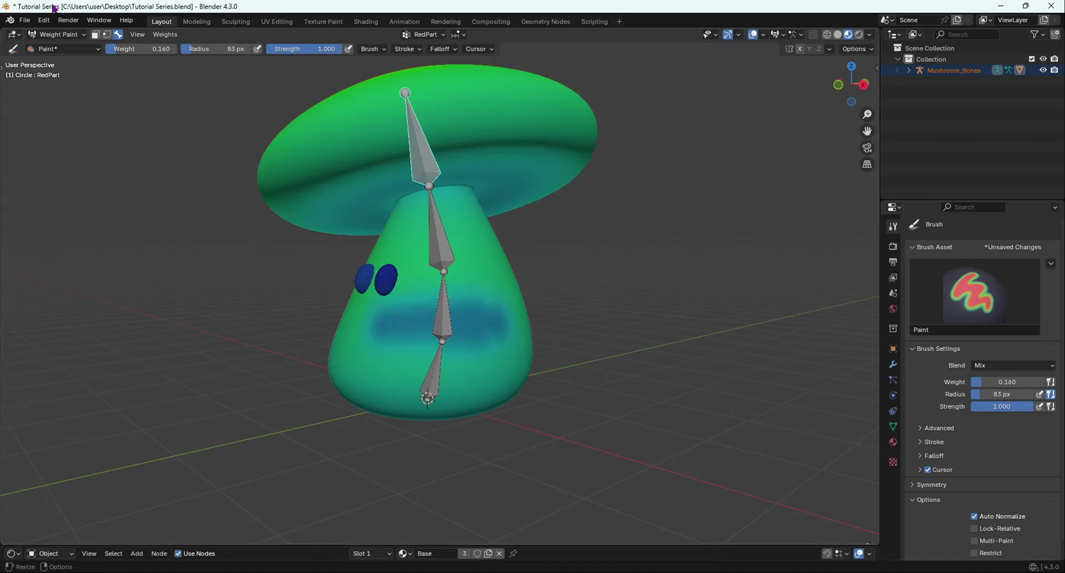
Set the brush weight to 0.305 and paint over the low-weight band across the middle of the stem for RedPart.
drag(133, 53, 143, 52)
mouse_move(424, 291)
mouse_down()
mouse_move(411, 307)
mouse_move(439, 337)
mouse_move(493, 293)
mouse_move(416, 309)
mouse_move(404, 323)
mouse_up()
middle_drag(405, 323, 447, 325)
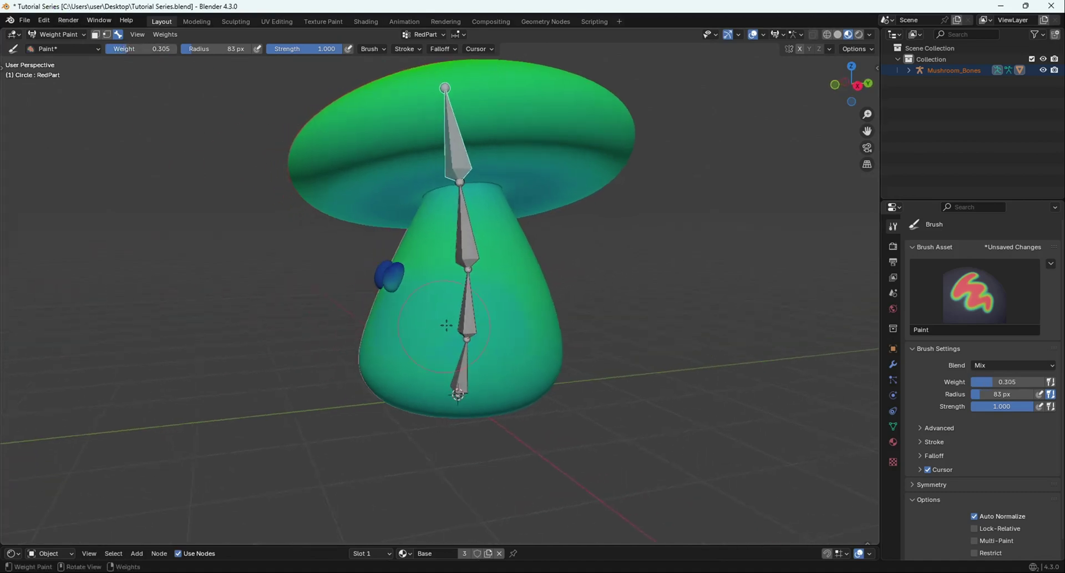
Test-rotate the RedPart bone to check how the cap and stem deform, and undo the rotation.
middle_drag(424, 373, 512, 360)
scroll(500, 310, down, 1)
key(r)
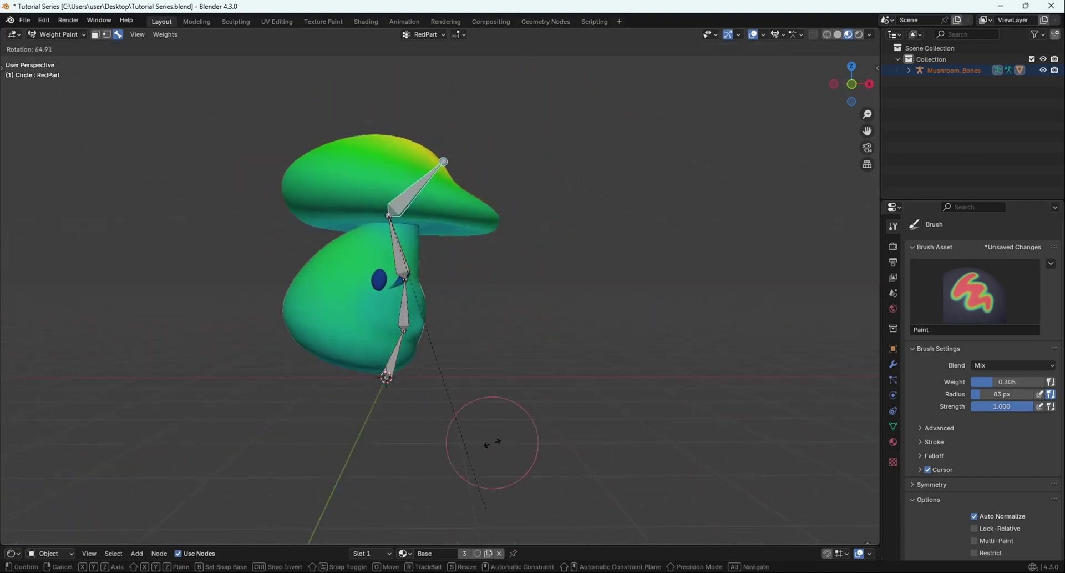
click(527, 221)
key(ctrl+z)
Examine the RedPart weights on the cap and stem from all around, ending in the front orthographic view.
shift+middle_drag(337, 170, 355, 255)
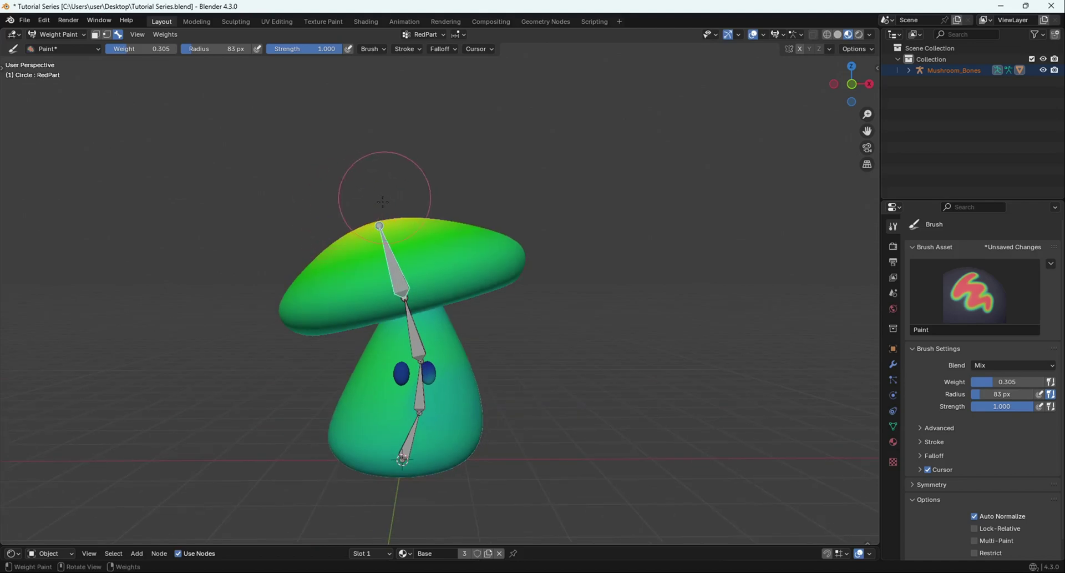
middle_drag(383, 194, 416, 231)
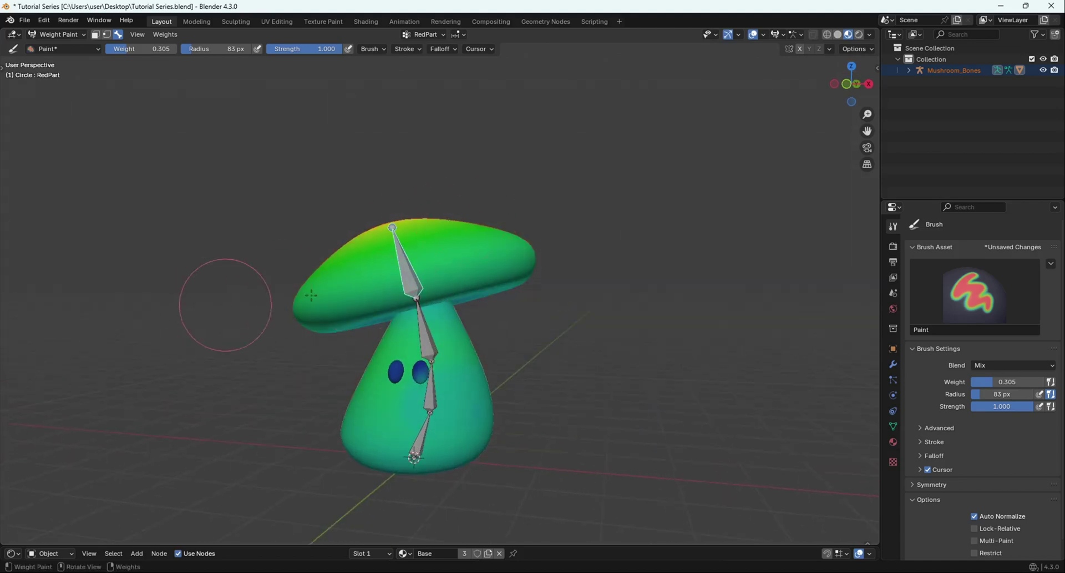
middle_drag(266, 276, 426, 260)
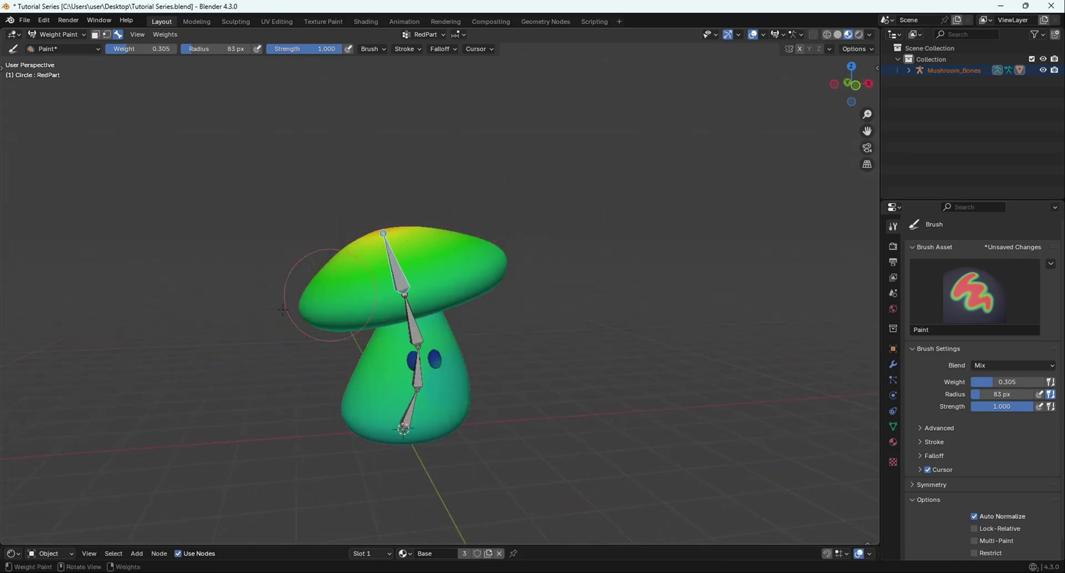
middle_drag(362, 184, 504, 291)
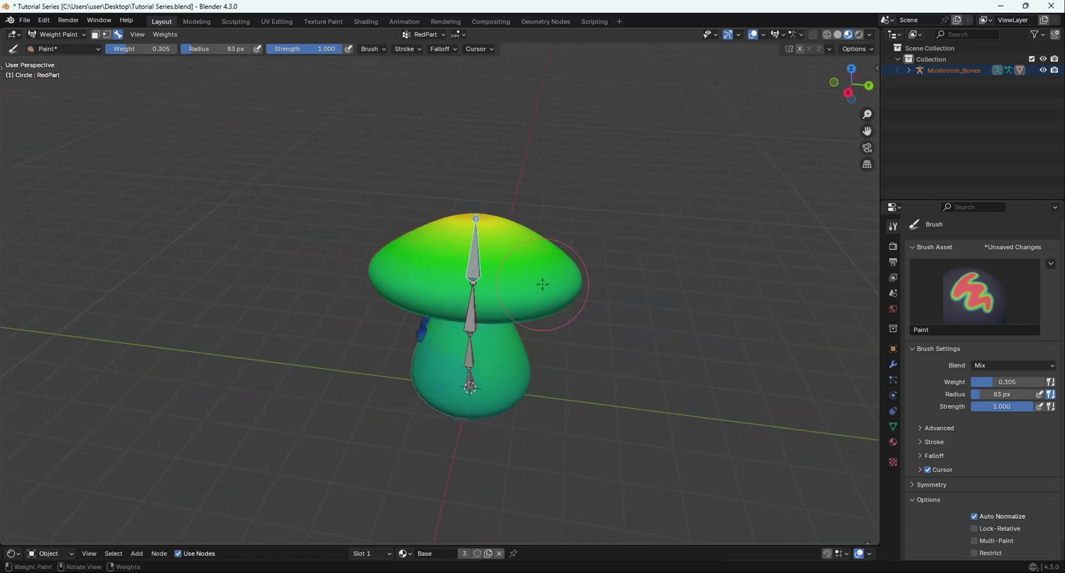
middle_drag(394, 270, 472, 377)
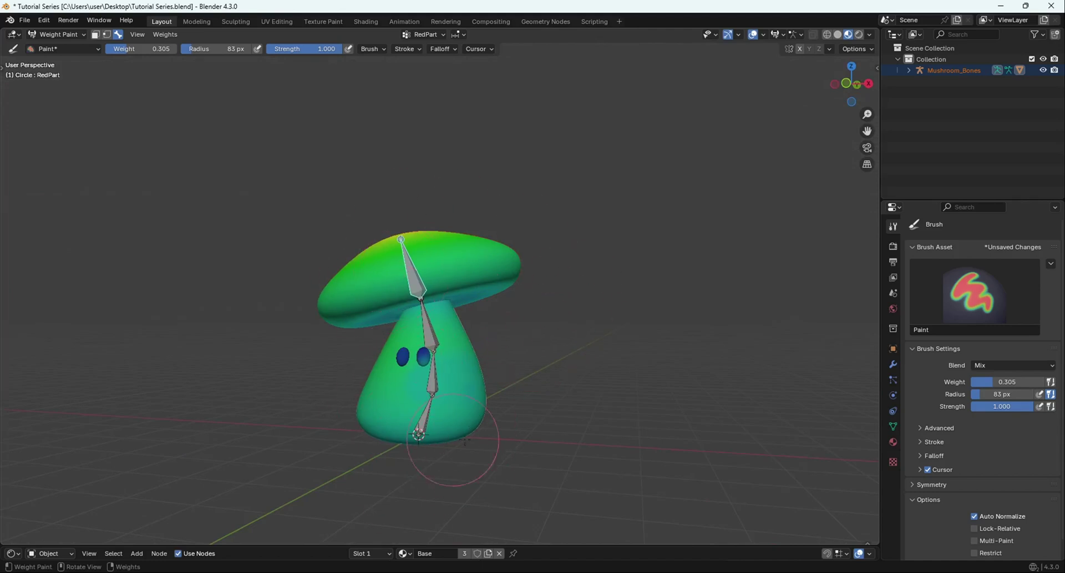
middle_drag(526, 375, 587, 369)
key(KP_1)
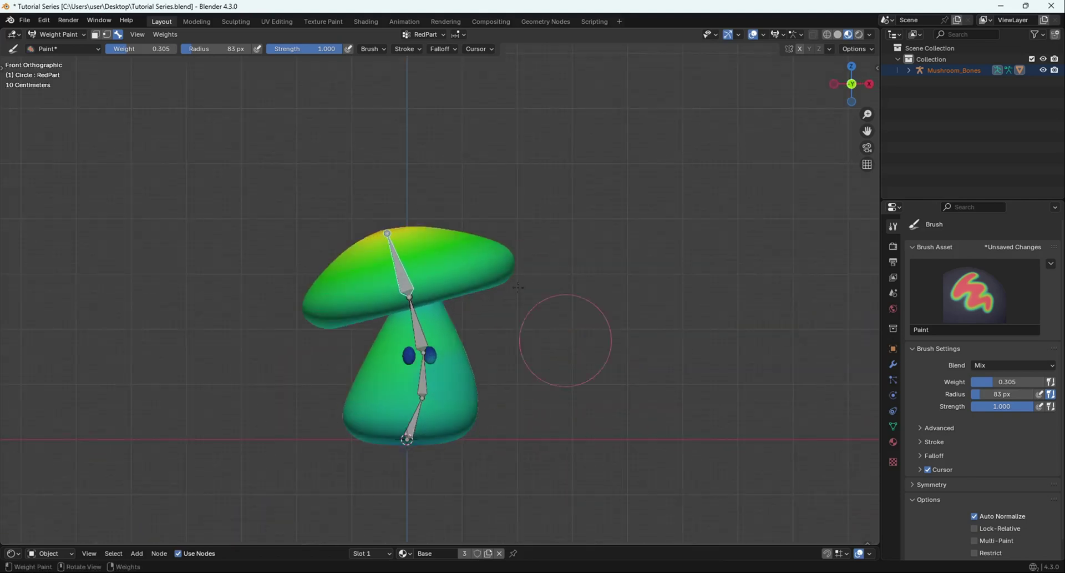
Set the brush weight to 0 and paint RedPart's influence off the lower and middle stem, working around it.
drag(133, 49, 105, 49)
middle_drag(134, 444, 83, 451)
scroll(422, 310, up, 4)
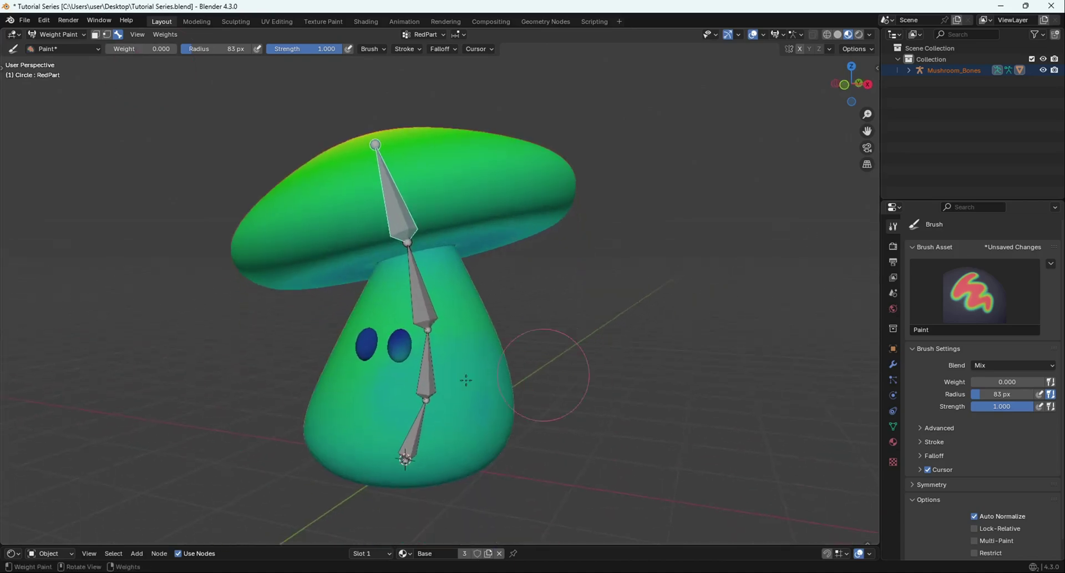
mouse_move(460, 375)
mouse_down()
mouse_move(309, 390)
mouse_move(433, 389)
mouse_move(489, 367)
mouse_move(333, 427)
mouse_move(312, 456)
mouse_move(393, 482)
mouse_up()
middle_drag(427, 447, 539, 448)
mouse_move(466, 444)
mouse_down()
mouse_move(278, 442)
mouse_move(440, 376)
mouse_up()
middle_drag(461, 377, 518, 382)
mouse_move(311, 383)
mouse_down()
mouse_move(580, 383)
mouse_move(131, 357)
mouse_move(492, 383)
mouse_move(126, 439)
mouse_up()
mouse_move(126, 439)
middle_down()
mouse_move(597, 407)
mouse_move(393, 488)
middle_up()
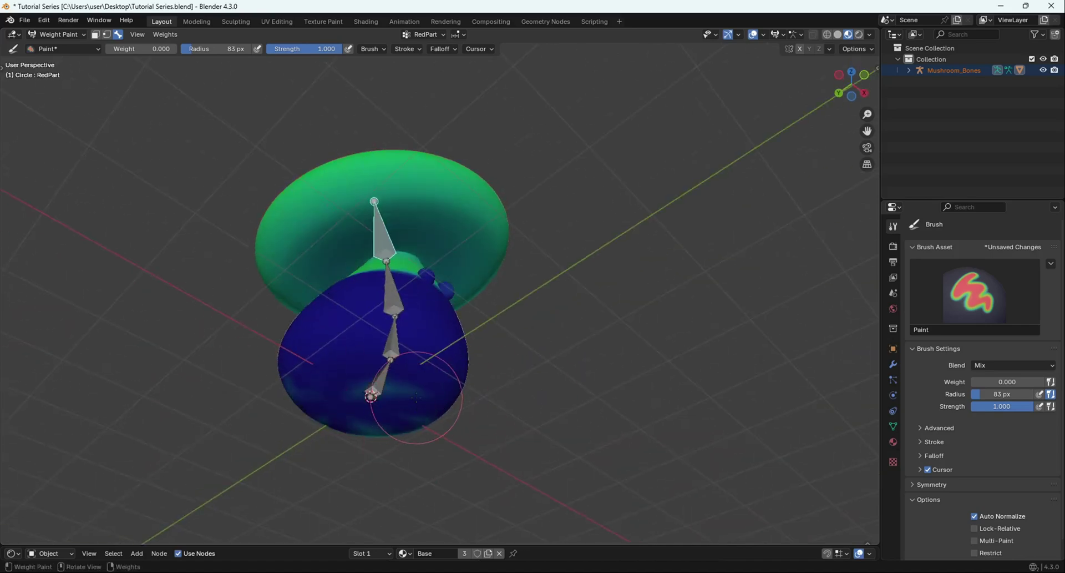
Paint weight 0 over the underside of the stem's base and the remaining sides of its lower half.
key(ctrl+KP_7)
mouse_move(397, 319)
mouse_down()
mouse_move(409, 288)
mouse_move(430, 299)
mouse_move(447, 342)
mouse_up()
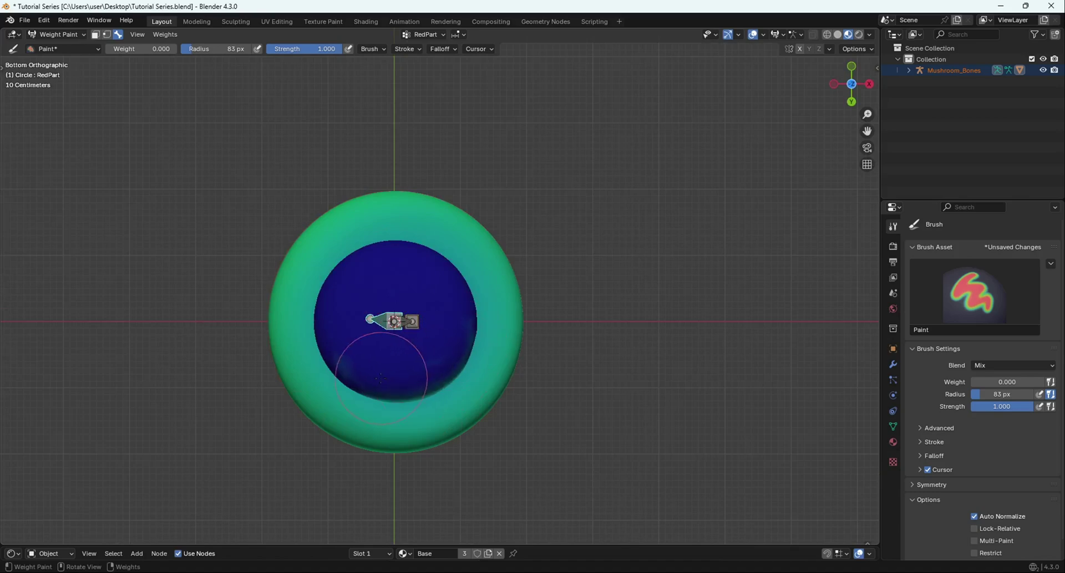
middle_drag(438, 333, 698, 358)
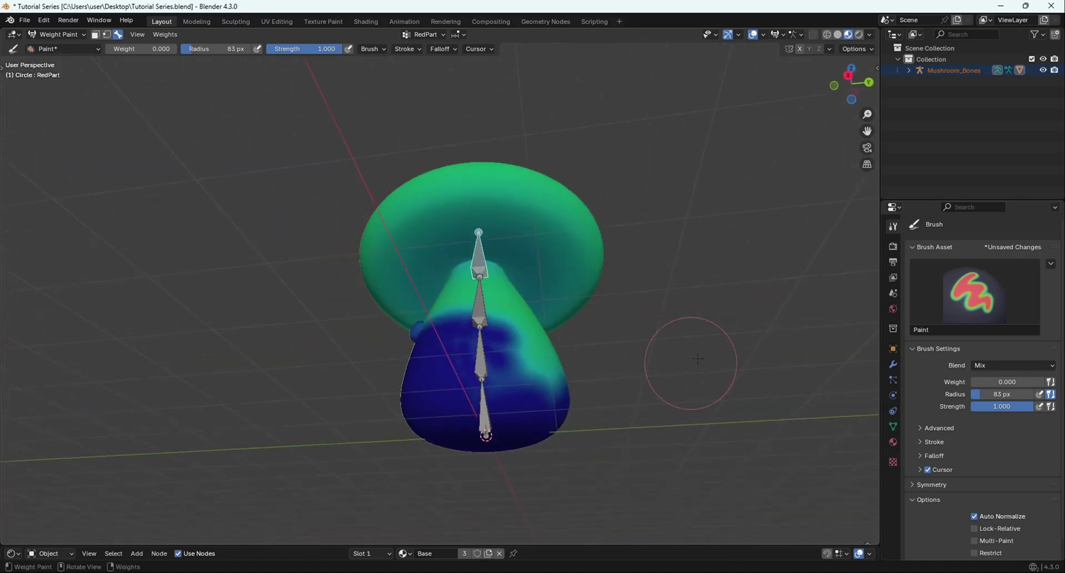
middle_drag(609, 397, 700, 384)
drag(571, 405, 478, 442)
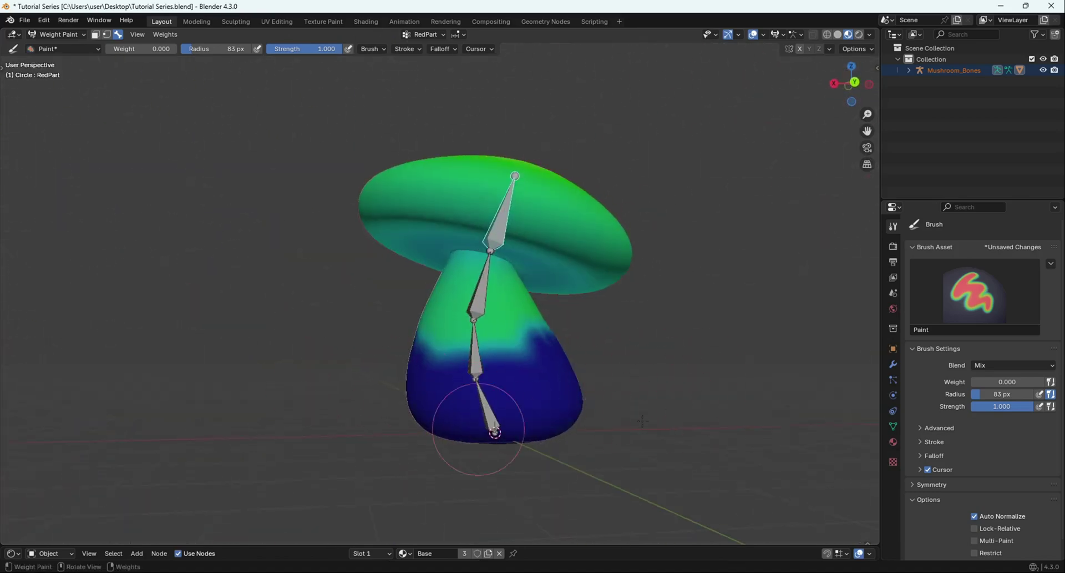
middle_drag(589, 387, 542, 370)
middle_drag(635, 450, 281, 327)
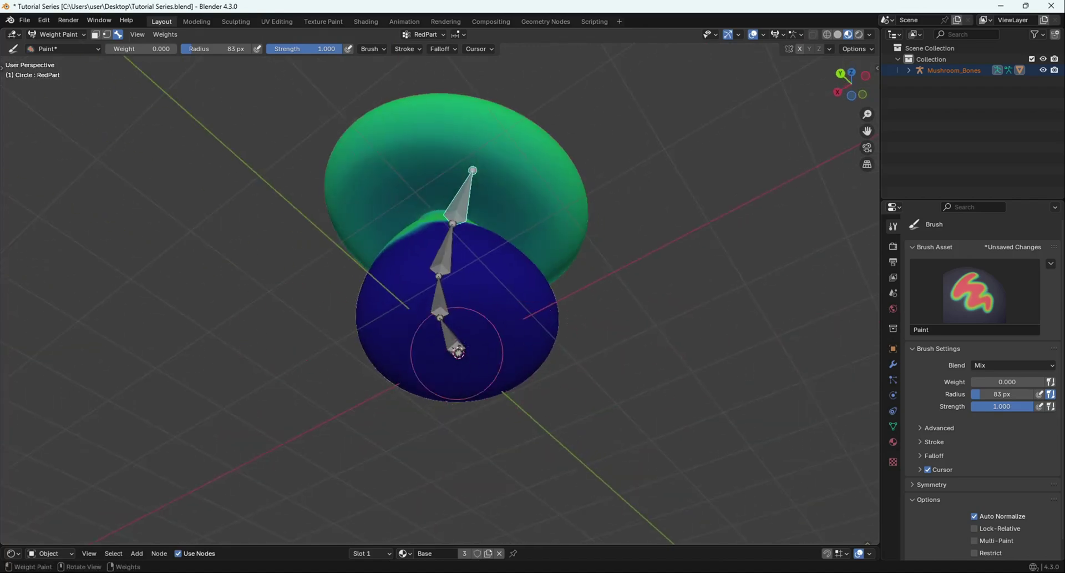
Paint weight 0 on the upper stem all the way around, up to the neck where it meets the cap.
middle_drag(457, 353, 539, 390)
middle_drag(366, 394, 294, 299)
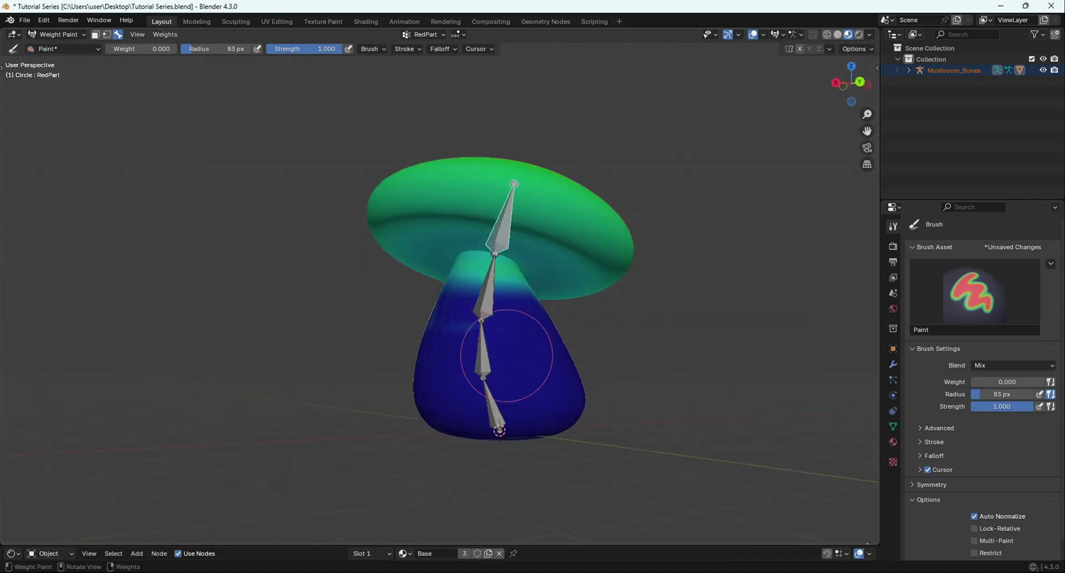
middle_drag(436, 355, 205, 337)
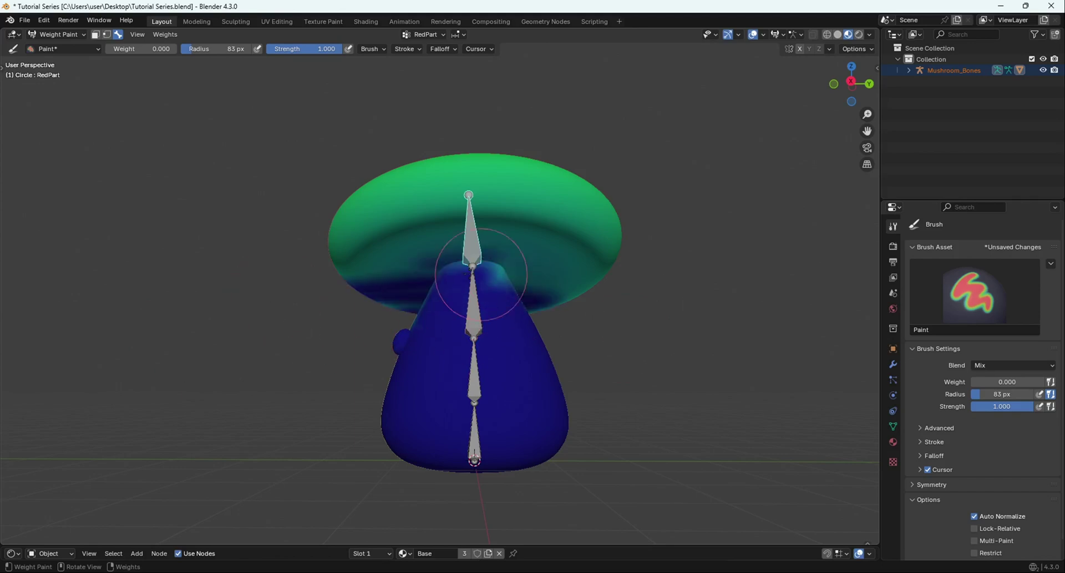
mouse_move(453, 266)
middle_down()
mouse_move(461, 283)
mouse_move(466, 271)
middle_up()
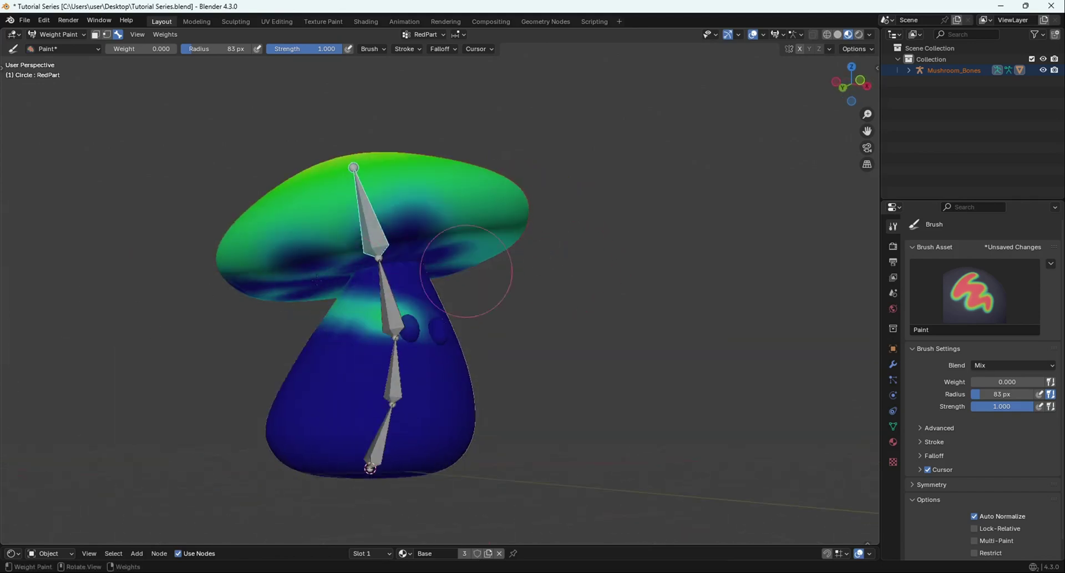
middle_drag(404, 284, 493, 308)
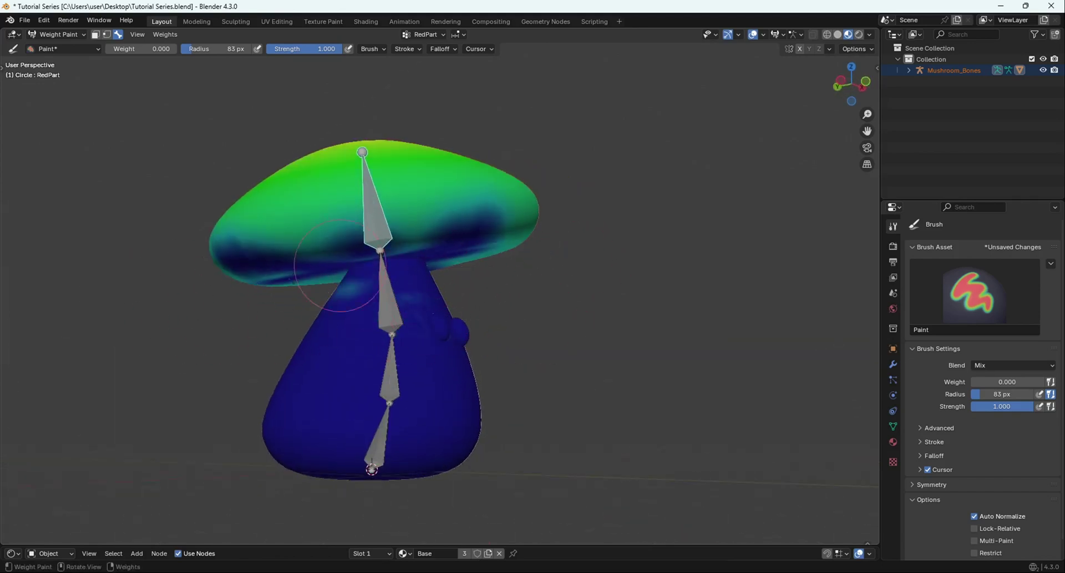
middle_drag(339, 265, 511, 311)
mouse_move(311, 256)
middle_down()
mouse_move(447, 255)
mouse_move(422, 260)
mouse_move(483, 322)
mouse_move(330, 280)
middle_up()
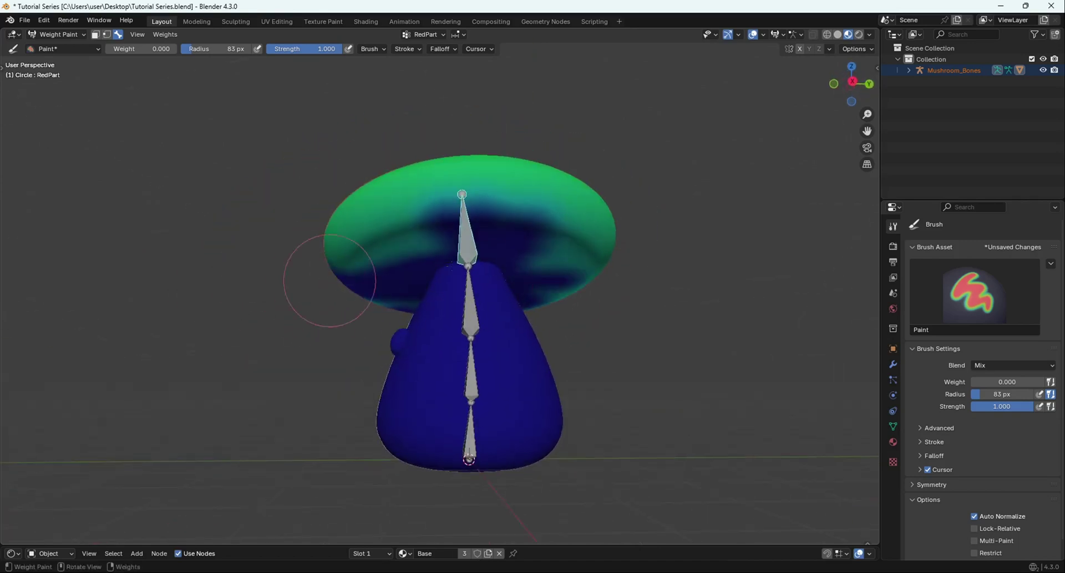
Test-rotate the RedPart bone to check the cap's deformation with the stem cleared, and cancel the rotation.
middle_drag(576, 299, 552, 309)
key(r)
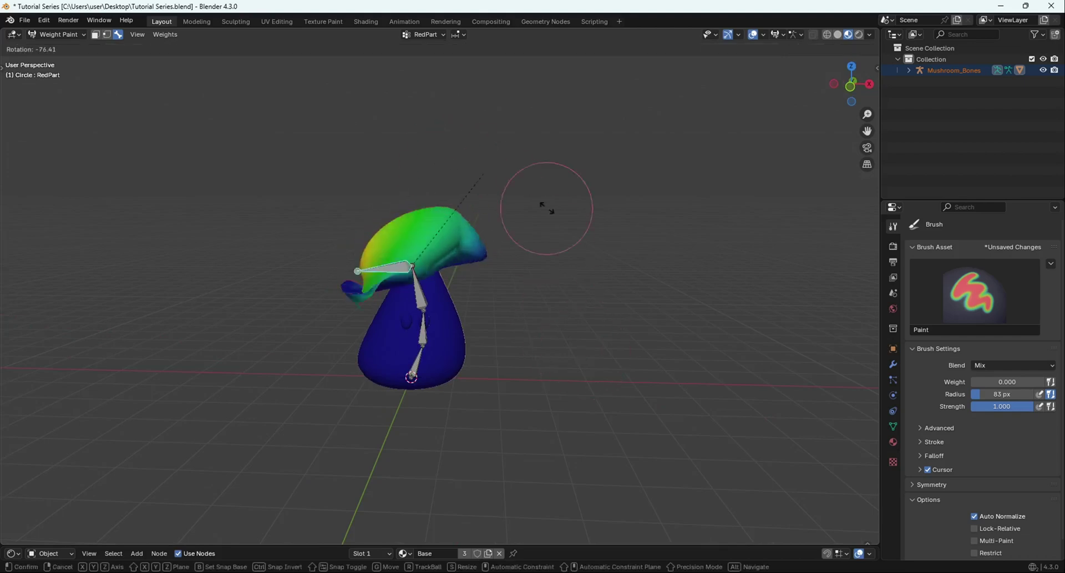
right_click(545, 333)
Set the brush weight to 1.000 and paint the entire top surface of the cap for the RedPart bone.
middle_drag(555, 364, 514, 350)
middle_drag(544, 292, 468, 301)
shift+middle_drag(501, 244, 445, 320)
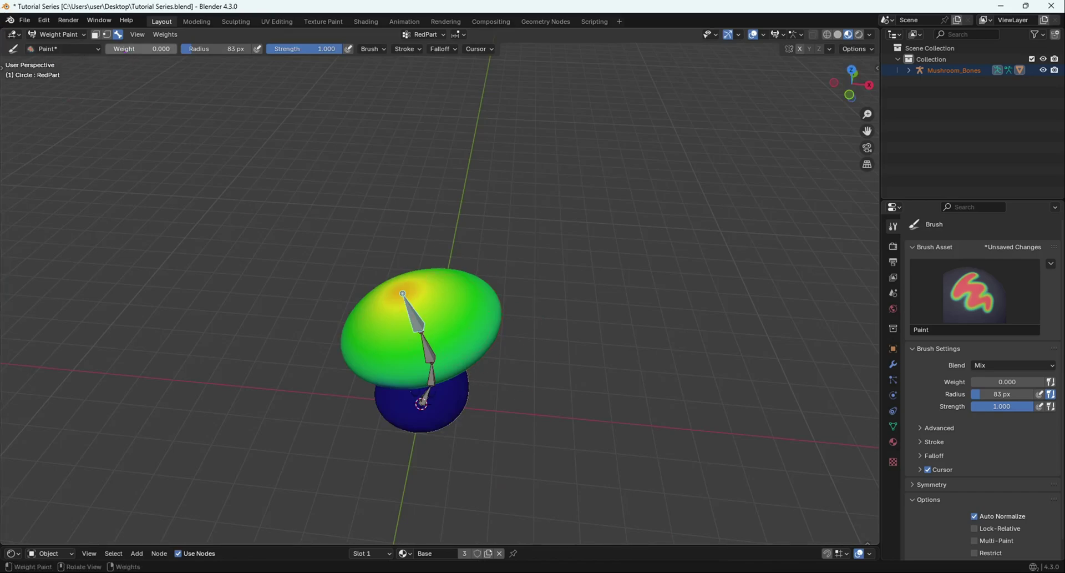
scroll(511, 293, up, 3)
mouse_move(391, 300)
mouse_down()
mouse_move(460, 344)
mouse_move(425, 303)
mouse_up()
middle_drag(427, 282, 458, 328)
mouse_move(407, 305)
mouse_down()
mouse_move(369, 294)
mouse_move(447, 252)
mouse_move(350, 260)
mouse_move(444, 222)
mouse_move(284, 205)
mouse_up()
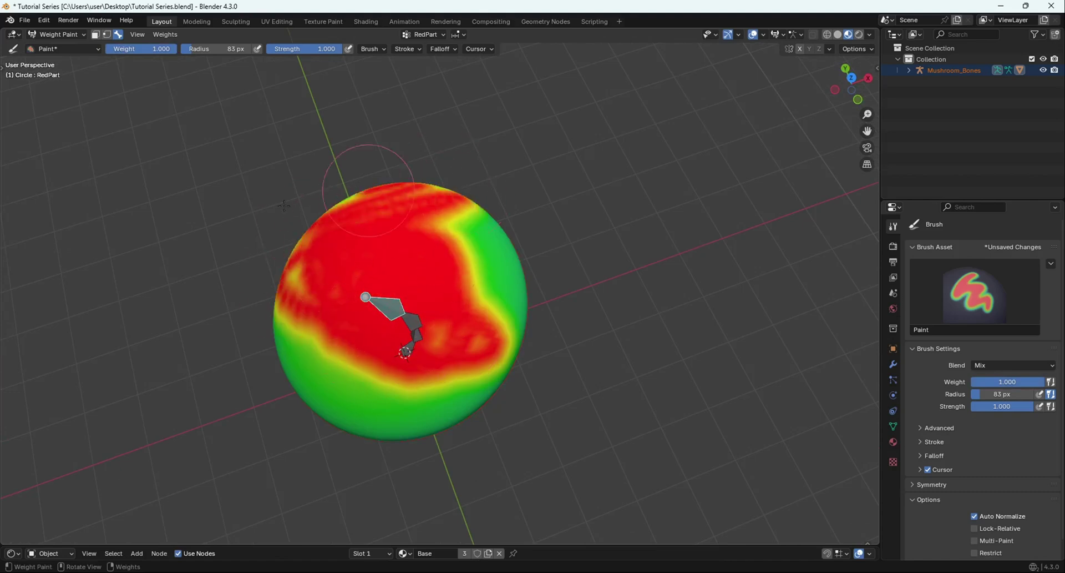
mouse_move(193, 231)
mouse_down()
mouse_move(488, 148)
mouse_move(482, 244)
mouse_move(552, 250)
mouse_move(422, 327)
mouse_move(360, 383)
mouse_move(436, 405)
mouse_up()
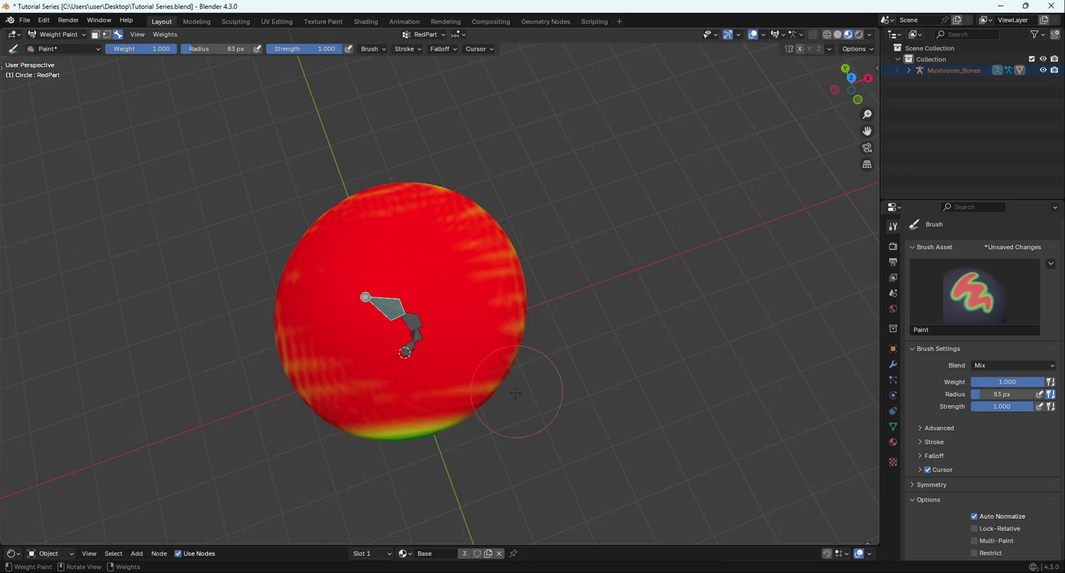
drag(516, 393, 398, 431)
scroll(383, 299, down, 3)
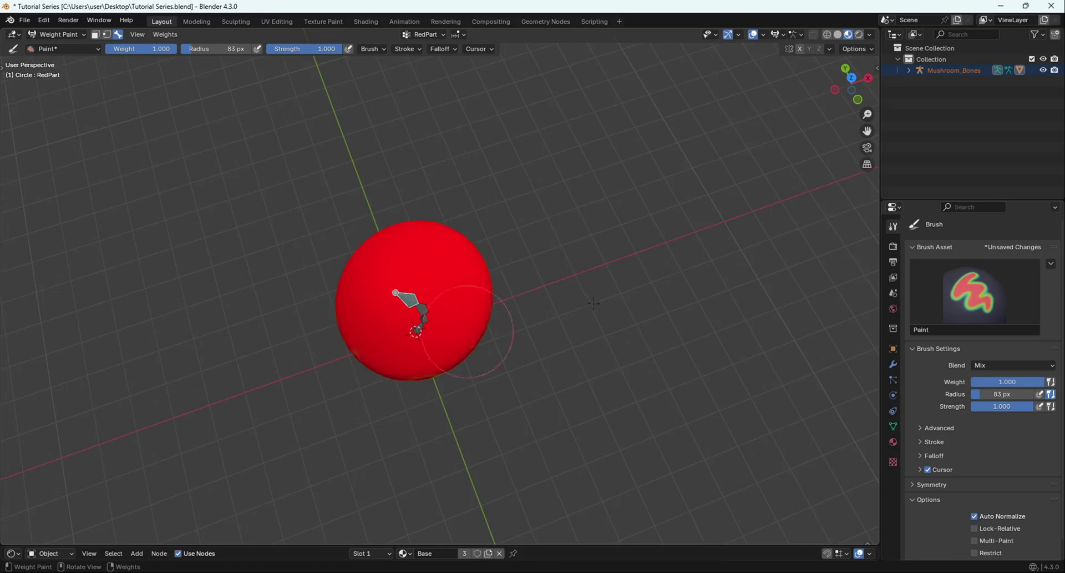
Paint full RedPart weight around the cap's rim and onto the outer part of its underside.
middle_drag(604, 309, 315, 316)
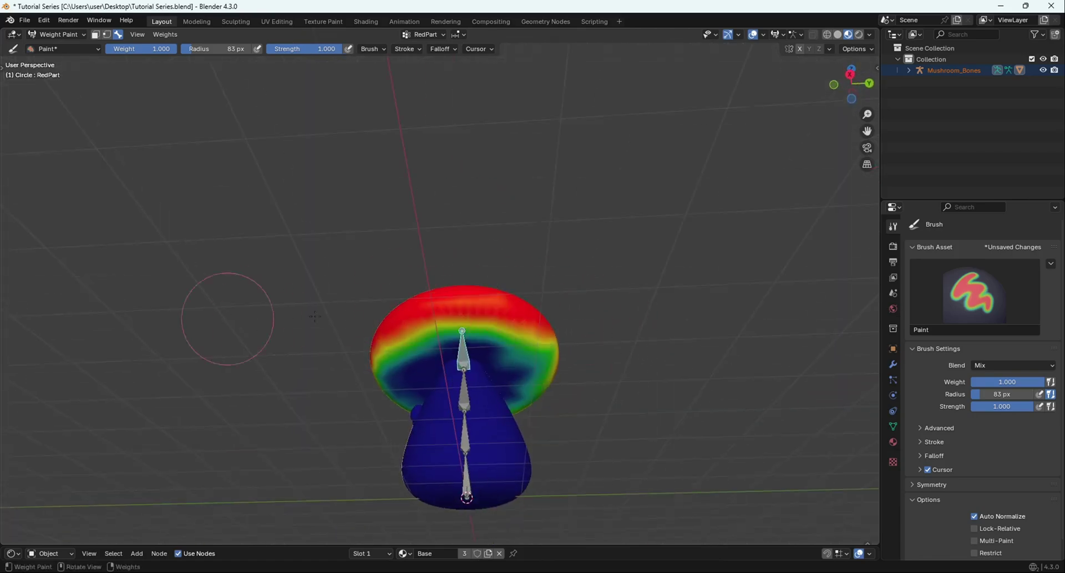
mouse_move(694, 309)
middle_down()
mouse_move(647, 333)
mouse_move(355, 312)
middle_up()
mouse_move(442, 313)
middle_down()
mouse_move(309, 309)
mouse_move(659, 304)
mouse_move(573, 317)
mouse_move(499, 311)
mouse_move(433, 244)
mouse_move(299, 263)
middle_up()
mouse_move(592, 222)
middle_down()
mouse_move(618, 243)
mouse_move(638, 385)
mouse_move(563, 350)
mouse_move(429, 352)
middle_up()
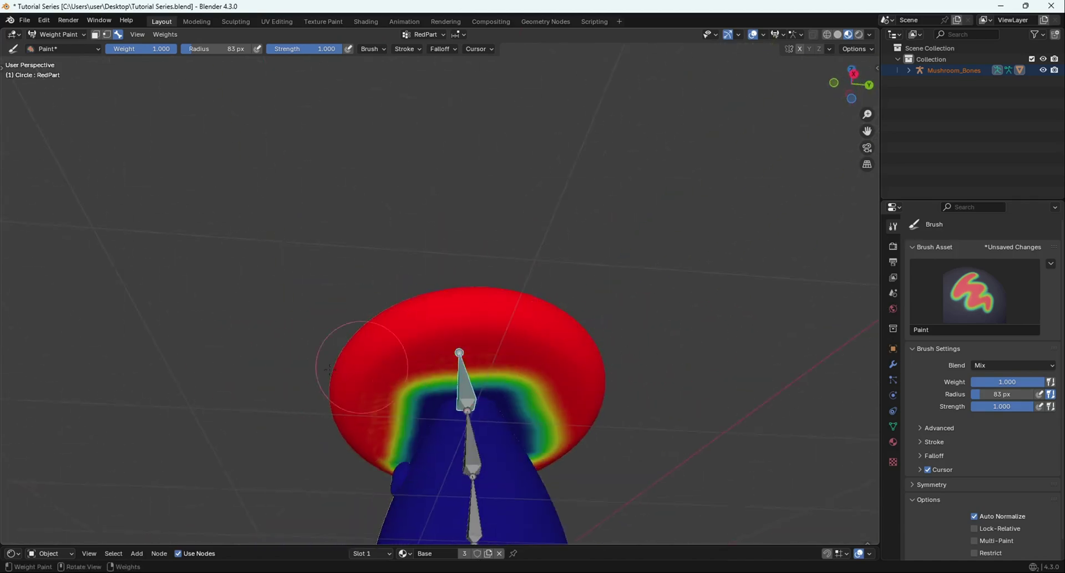
middle_drag(564, 369, 557, 322)
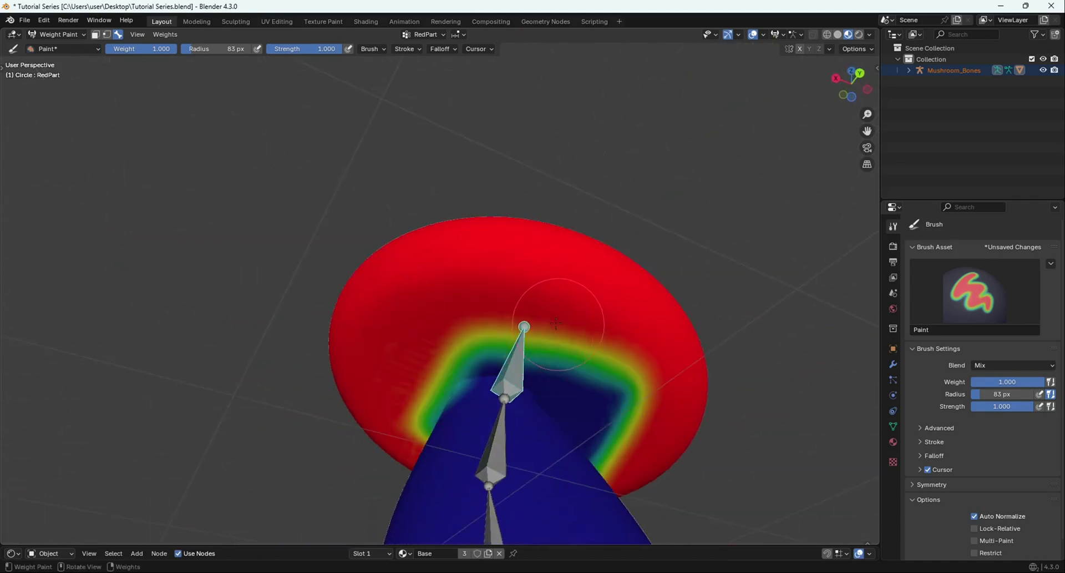
middle_drag(453, 384, 509, 410)
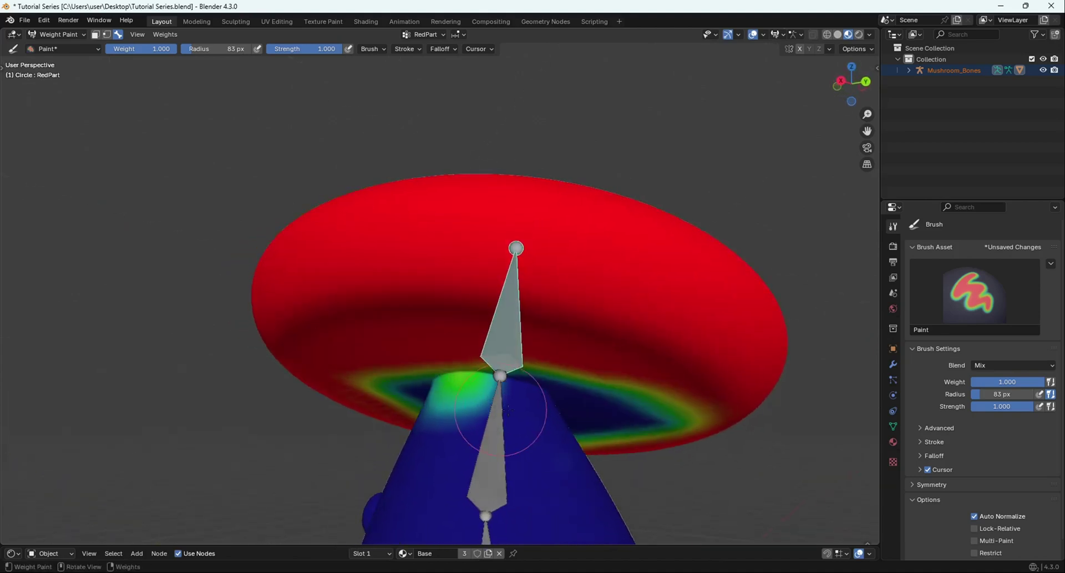
Extend the full RedPart weight inward on the cap's underside toward the back of the neck.
middle_drag(590, 420, 583, 351)
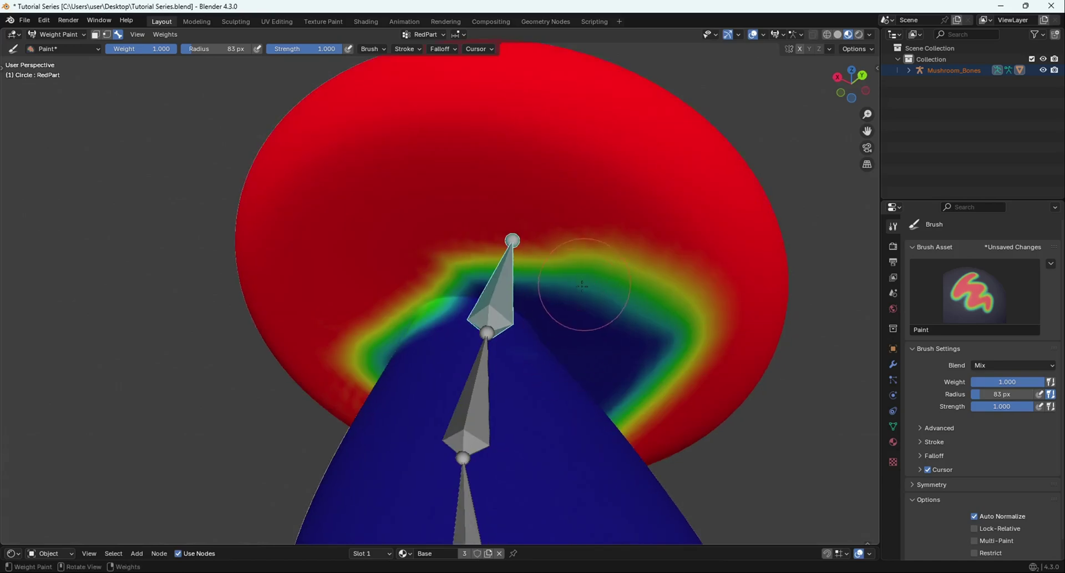
scroll(581, 295, down, 1)
middle_drag(566, 283, 518, 255)
mouse_move(527, 255)
mouse_down()
mouse_move(603, 413)
mouse_move(549, 309)
mouse_up()
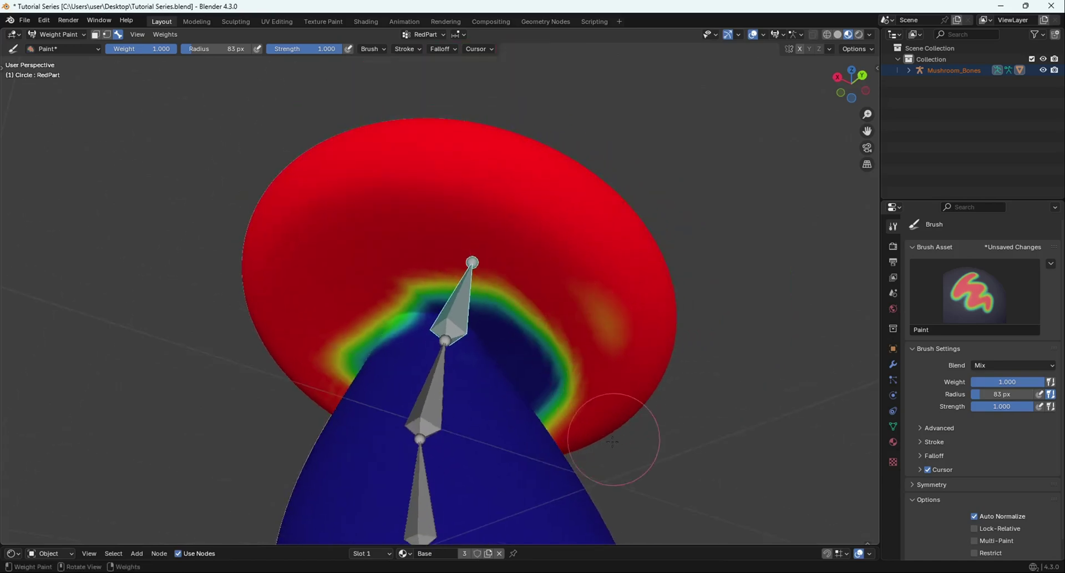
scroll(461, 255, down, 3)
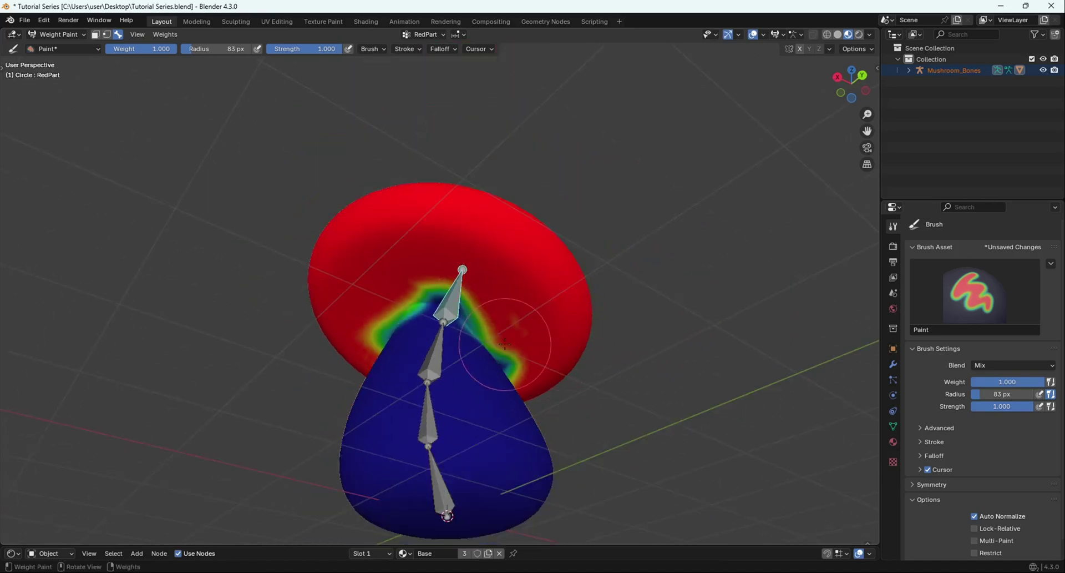
middle_drag(505, 344, 541, 318)
mouse_move(424, 329)
middle_down()
mouse_move(488, 337)
mouse_move(527, 266)
middle_up()
Paint full RedPart weight over the remaining ring on the cap's underside around the neck.
scroll(488, 337, up, 3)
drag(522, 269, 335, 332)
middle_drag(335, 332, 300, 366)
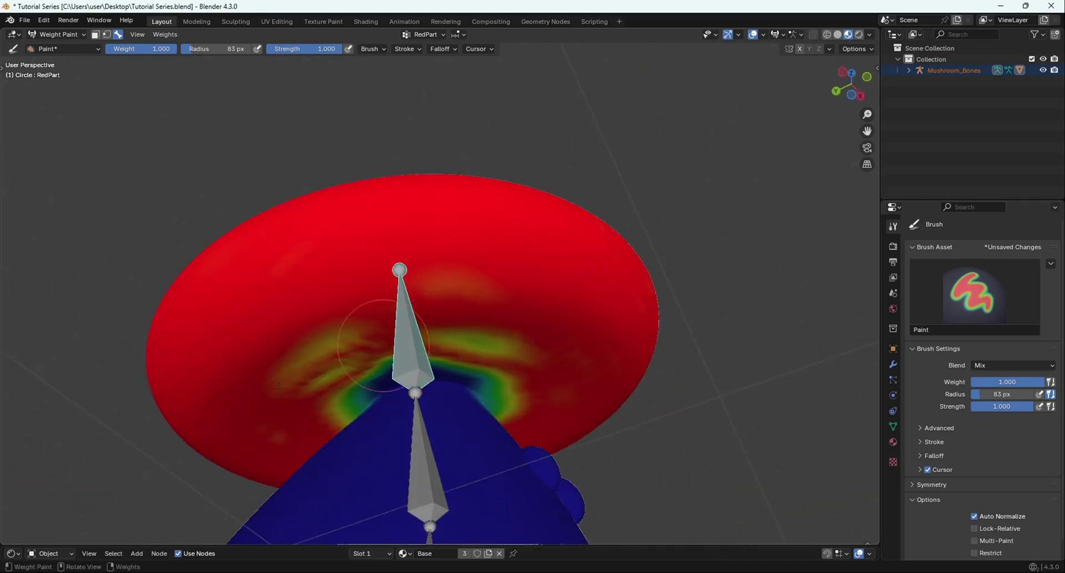
drag(278, 387, 369, 337)
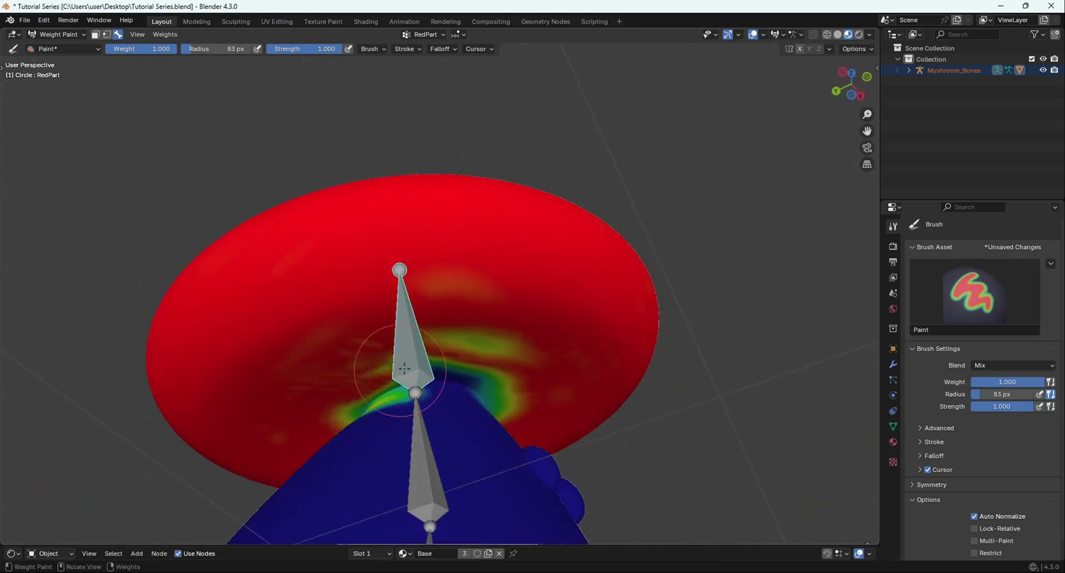
middle_drag(489, 395, 433, 289)
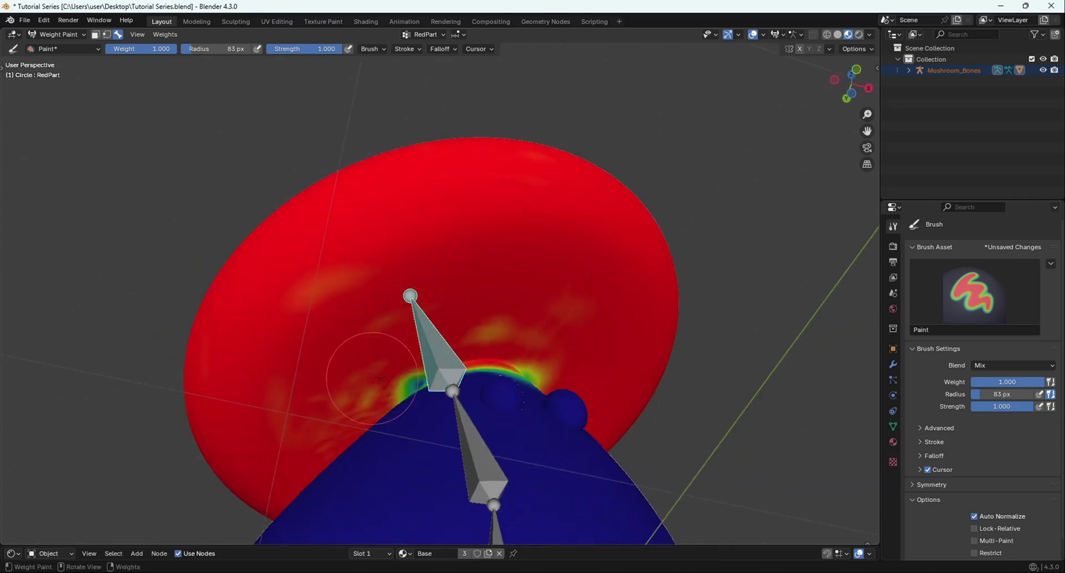
drag(381, 379, 461, 237)
middle_drag(405, 392, 413, 315)
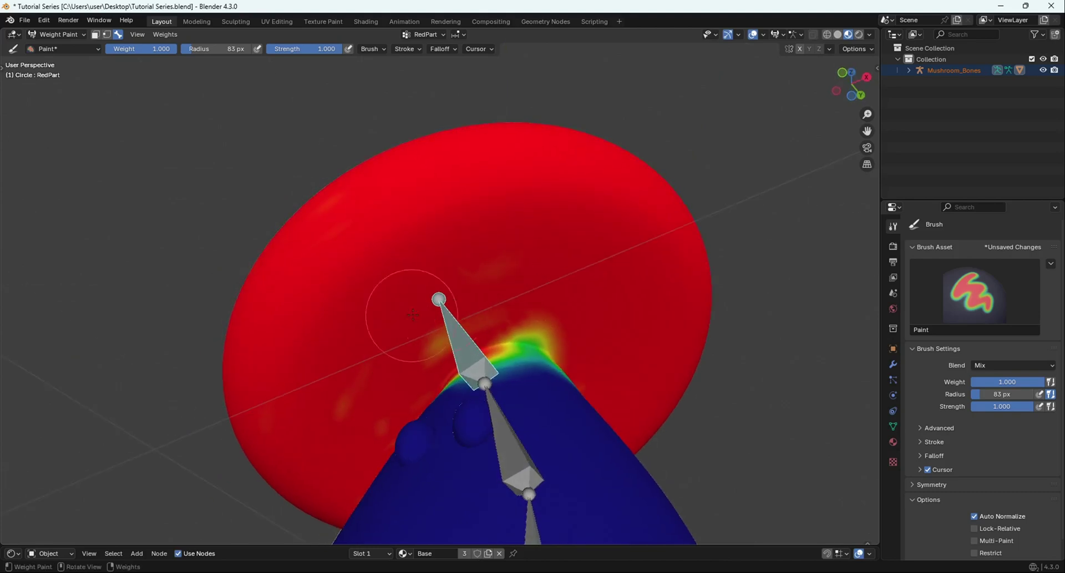
Blur the RedPart weight boundary where the cap's underside meets the neck, working around the mushroom.
middle_drag(557, 321, 561, 373)
middle_drag(464, 387, 473, 391)
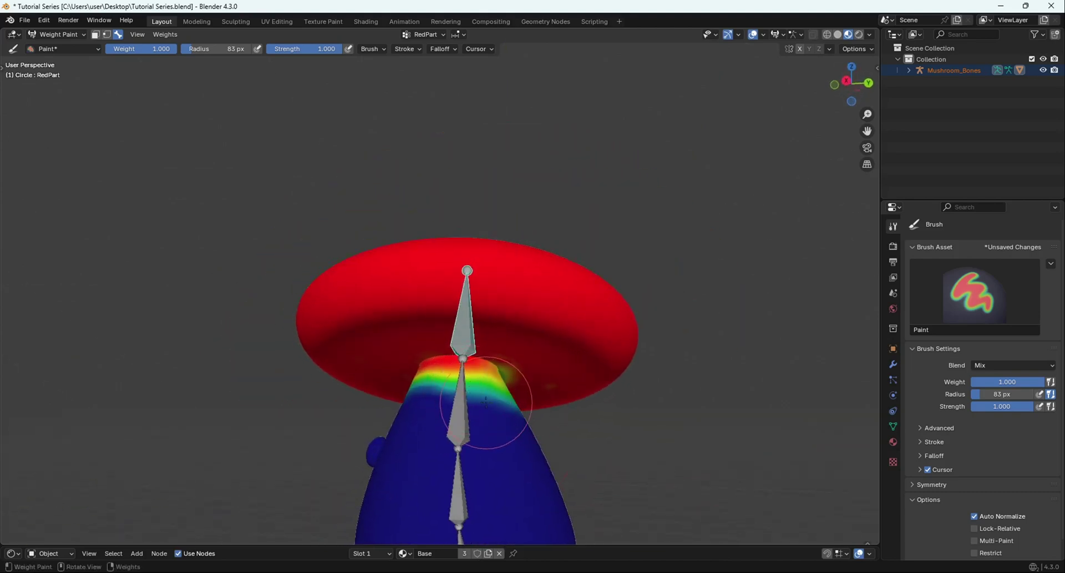
mouse_move(498, 395)
shift+mouse_down()
mouse_move(393, 379)
mouse_move(503, 359)
shift+mouse_up()
middle_drag(502, 359, 528, 337)
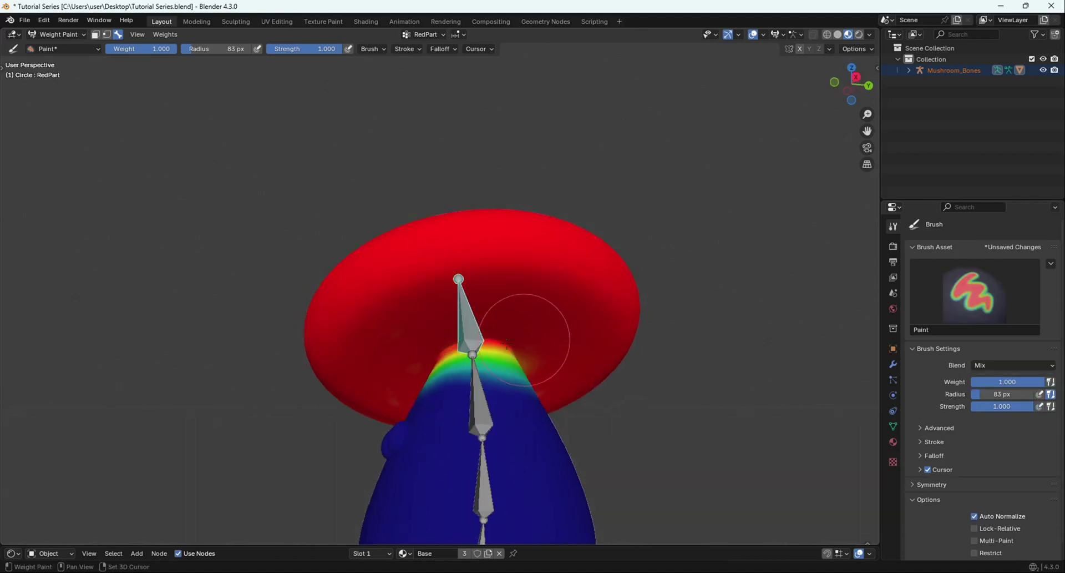
shift+drag(528, 336, 474, 333)
middle_drag(475, 333, 550, 359)
shift+drag(549, 359, 497, 348)
middle_drag(497, 347, 528, 350)
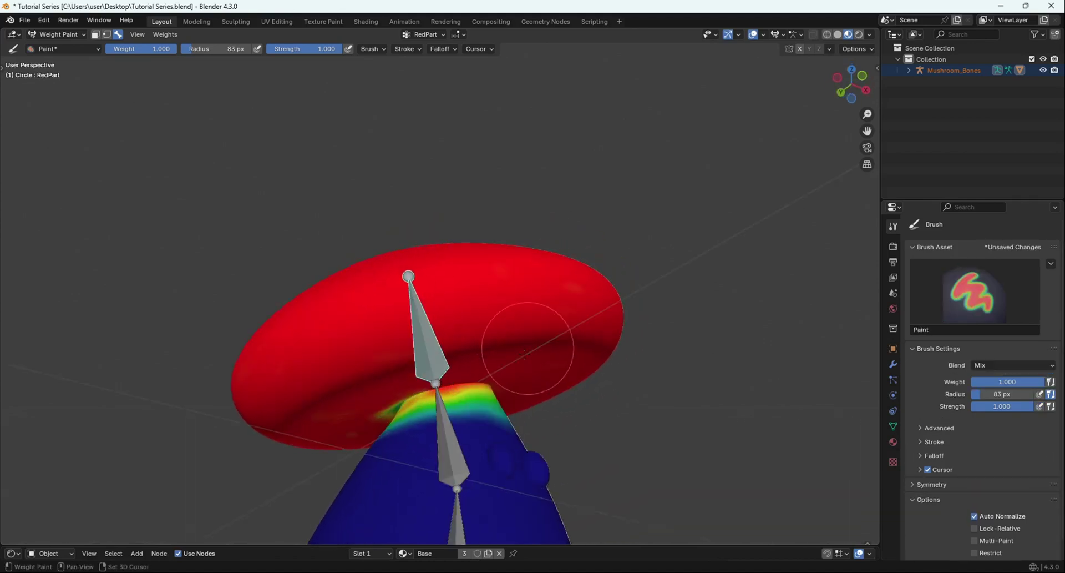
mouse_move(528, 350)
shift+mouse_down()
mouse_move(485, 375)
mouse_move(455, 376)
shift+mouse_up()
middle_drag(455, 376, 547, 359)
shift+drag(444, 366, 328, 359)
middle_drag(439, 366, 423, 385)
shift+drag(423, 384, 376, 390)
middle_drag(475, 389, 569, 333)
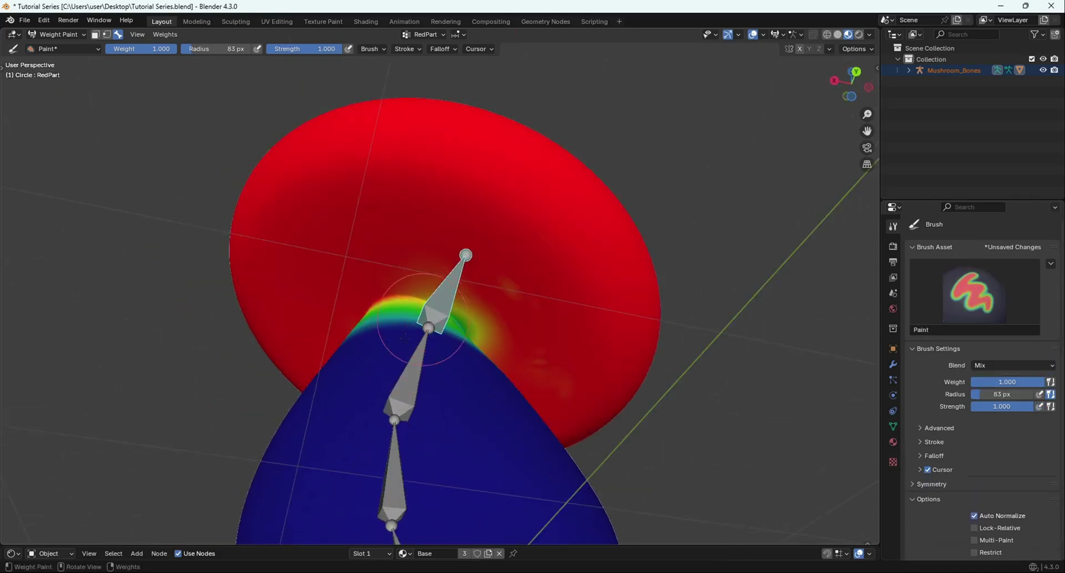
Blur the RedPart weights further down the upper stem to widen the transition all around.
middle_drag(413, 338, 411, 421)
middle_drag(250, 457, 488, 416)
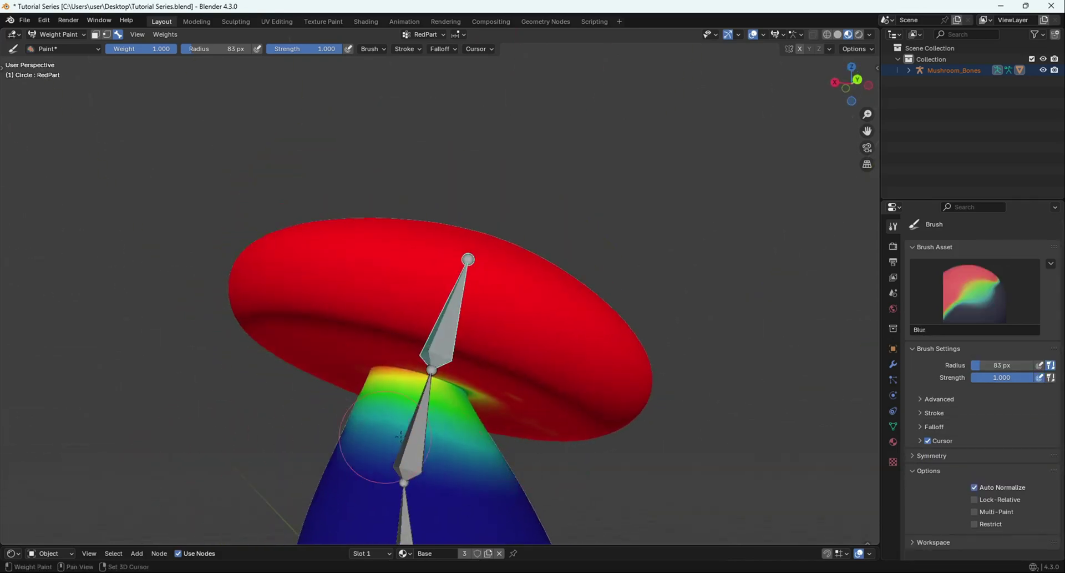
shift+drag(533, 458, 128, 435)
middle_drag(128, 435, 538, 402)
scroll(538, 402, down, 3)
shift+drag(538, 402, 255, 391)
scroll(558, 379, down, 1)
mouse_move(255, 391)
middle_down()
mouse_move(558, 379)
mouse_move(475, 340)
middle_up()
scroll(558, 380, down, 2)
Test-rotate the RedPart bone both ways in front view to check the blended neck, and restore its pose.
key(KP_1)
scroll(524, 371, up, 4)
key(r)
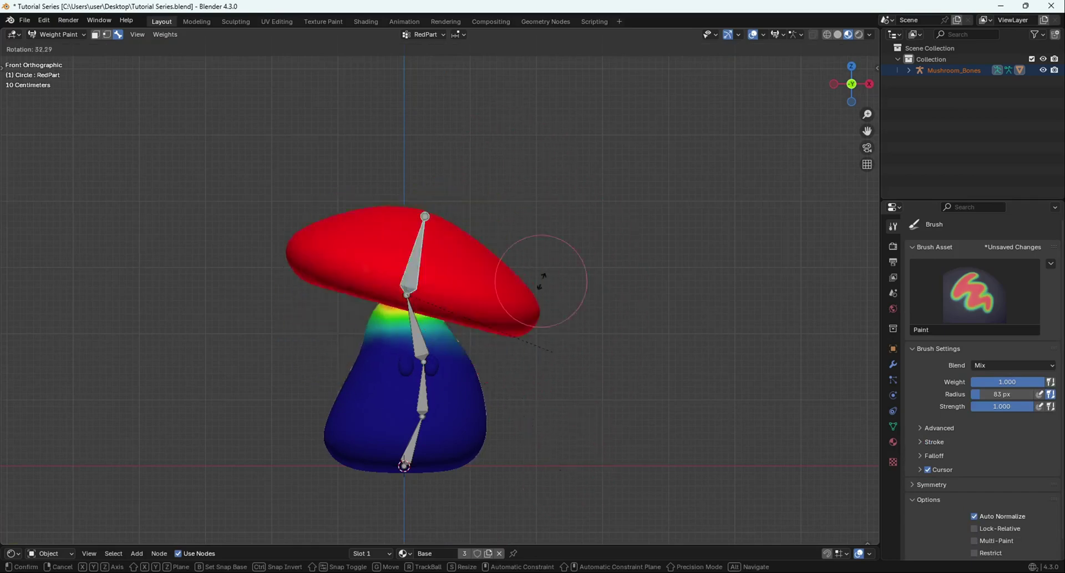
click(557, 281)
scroll(466, 388, up, 2)
middle_drag(557, 282, 422, 344)
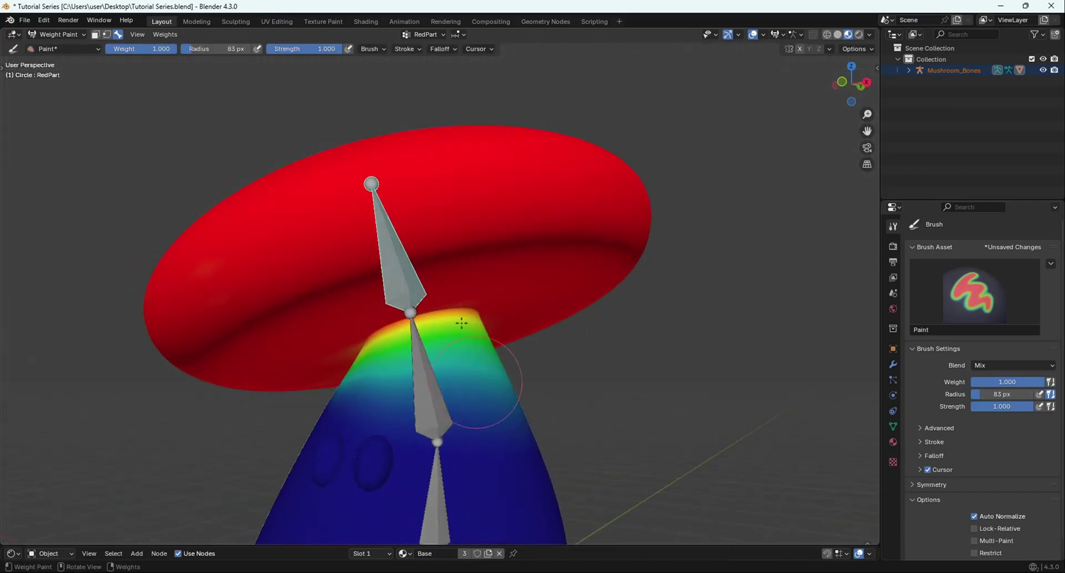
scroll(452, 368, down, 5)
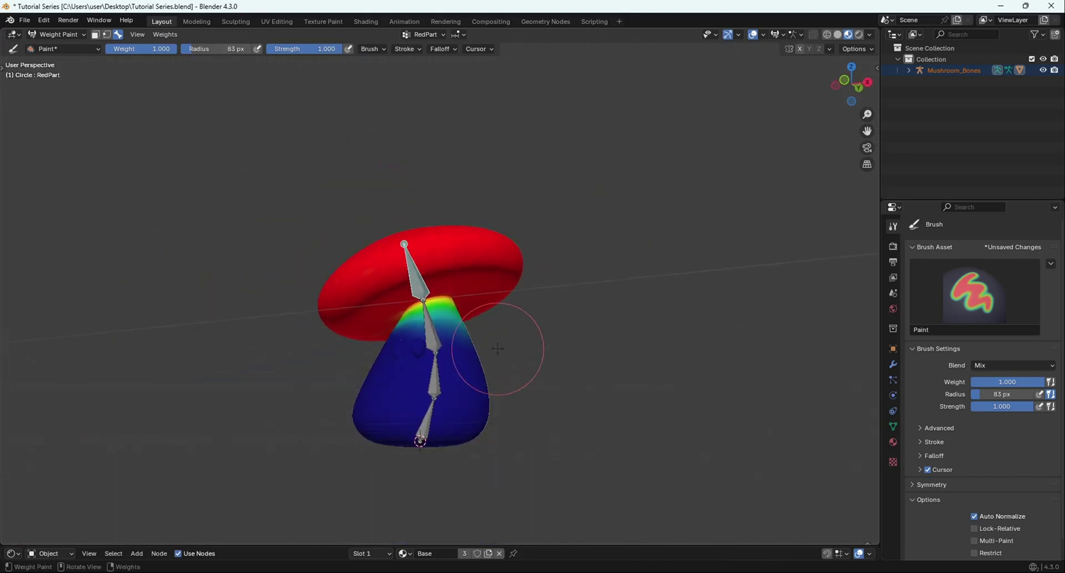
key(KP_1)
key(r)
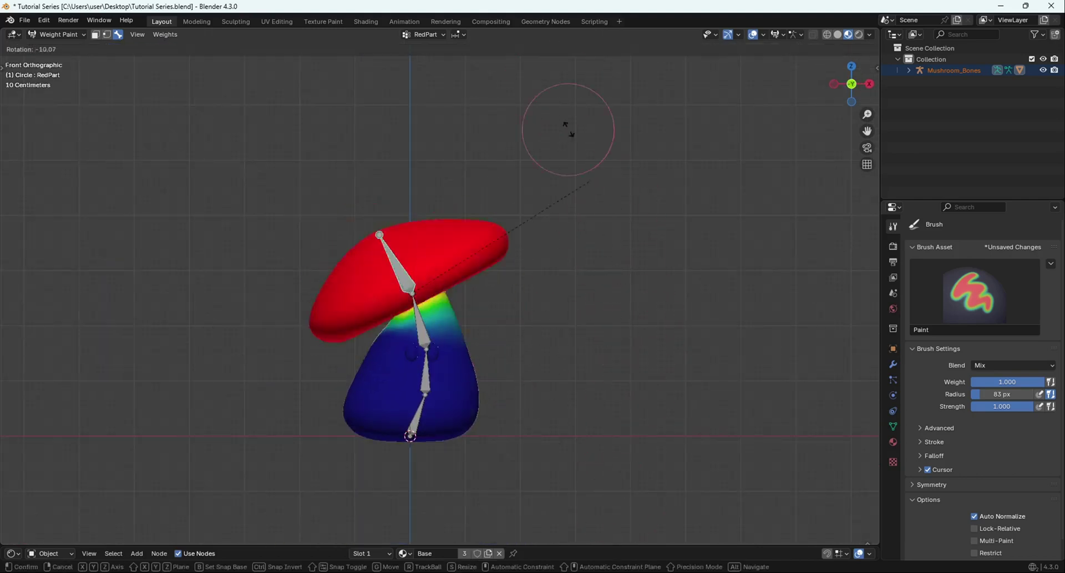
click(535, 217)
middle_drag(500, 358, 461, 253)
key(ctrl+z)
scroll(461, 252, up, 3)
middle_drag(460, 300, 450, 320)
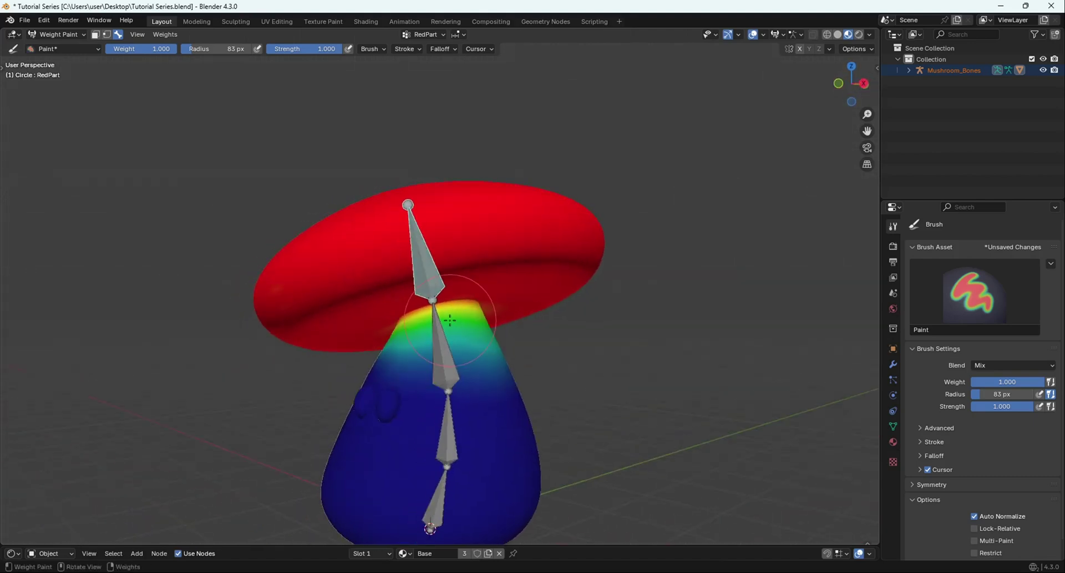
Examine the weight paint tool's brush, Symmetry and Options settings, including Auto Normalize.
click(893, 442)
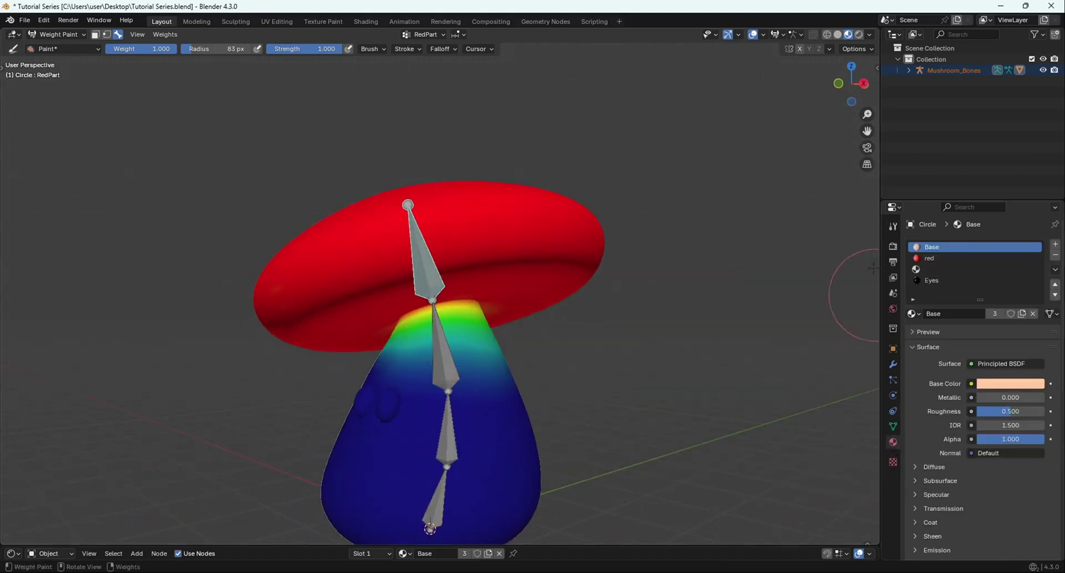
click(896, 231)
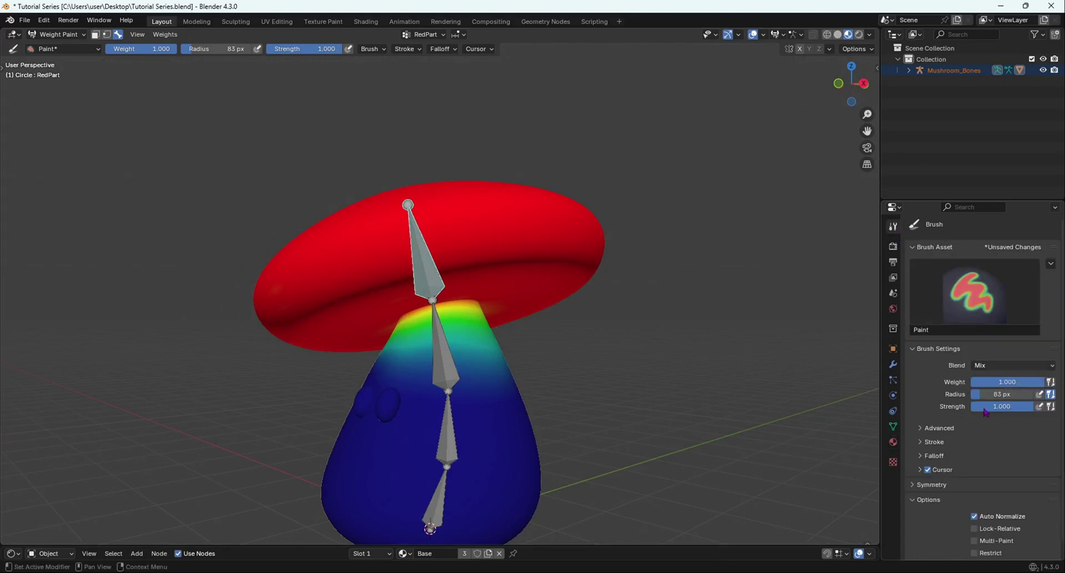
scroll(985, 409, down, 1)
click(915, 481)
click(914, 484)
click(917, 484)
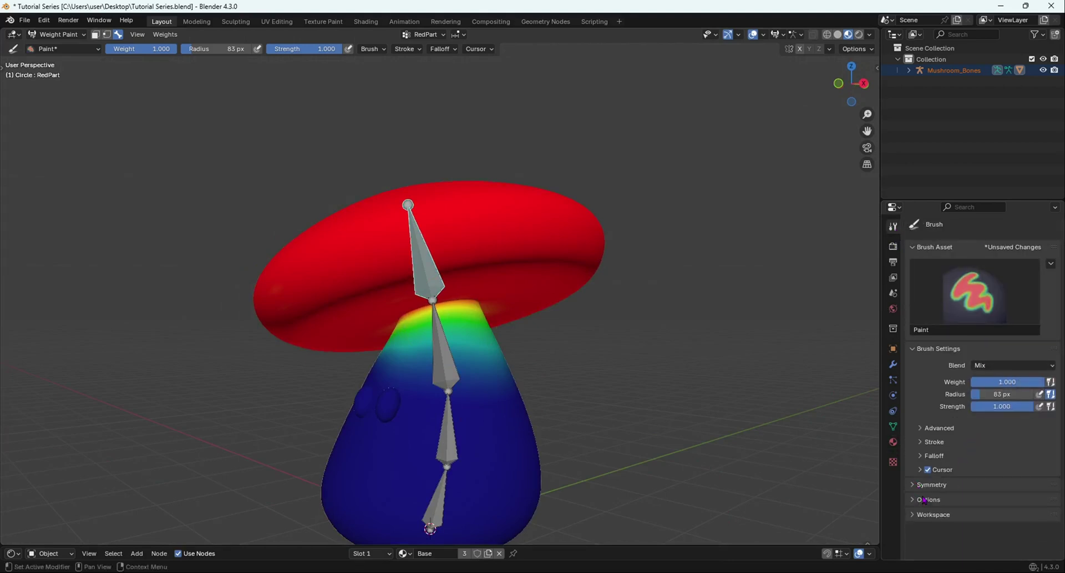
click(925, 500)
scroll(974, 496, down, 1)
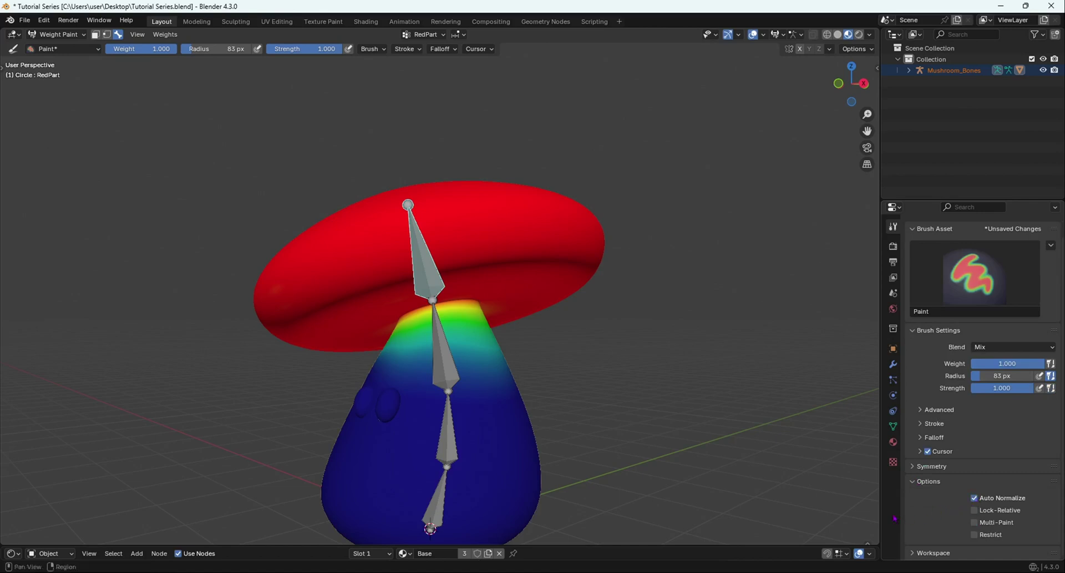
Make the Head bone active and inspect its influence on the stem and eyes.
middle_drag(397, 332, 407, 356)
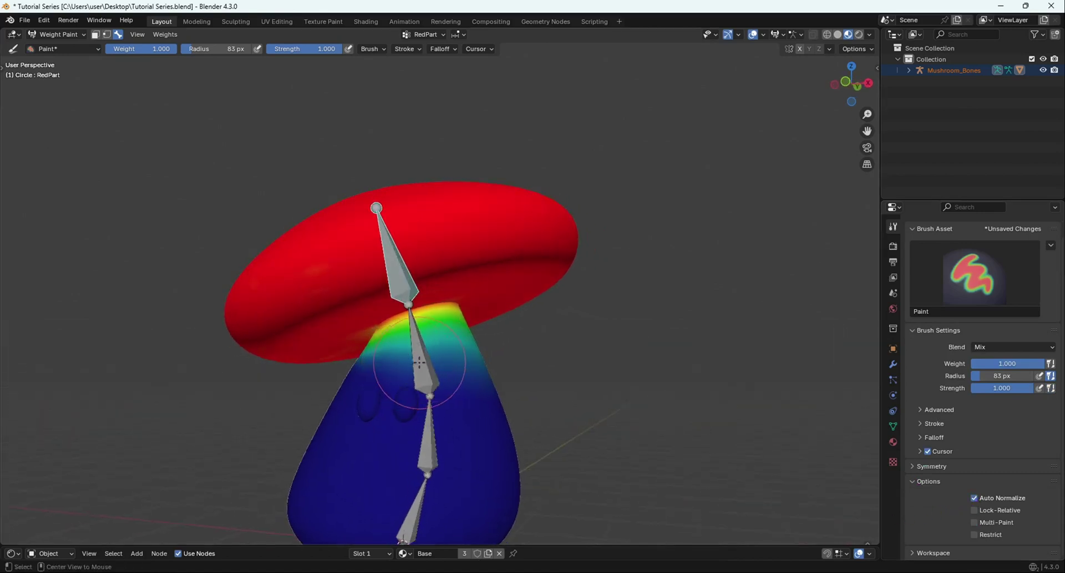
ctrl+click(420, 361)
scroll(416, 366, up, 3)
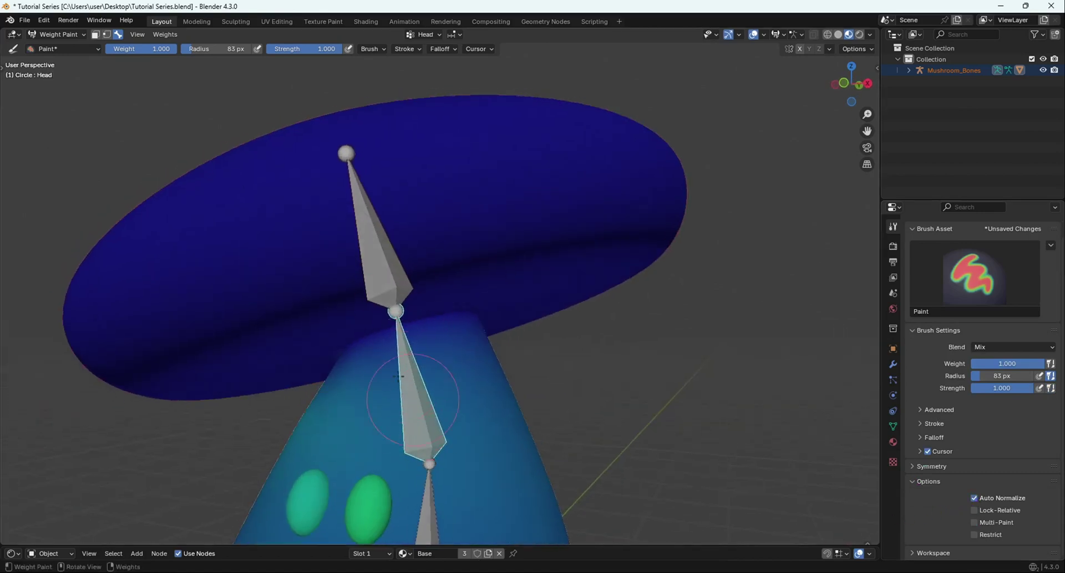
middle_drag(511, 343, 474, 347)
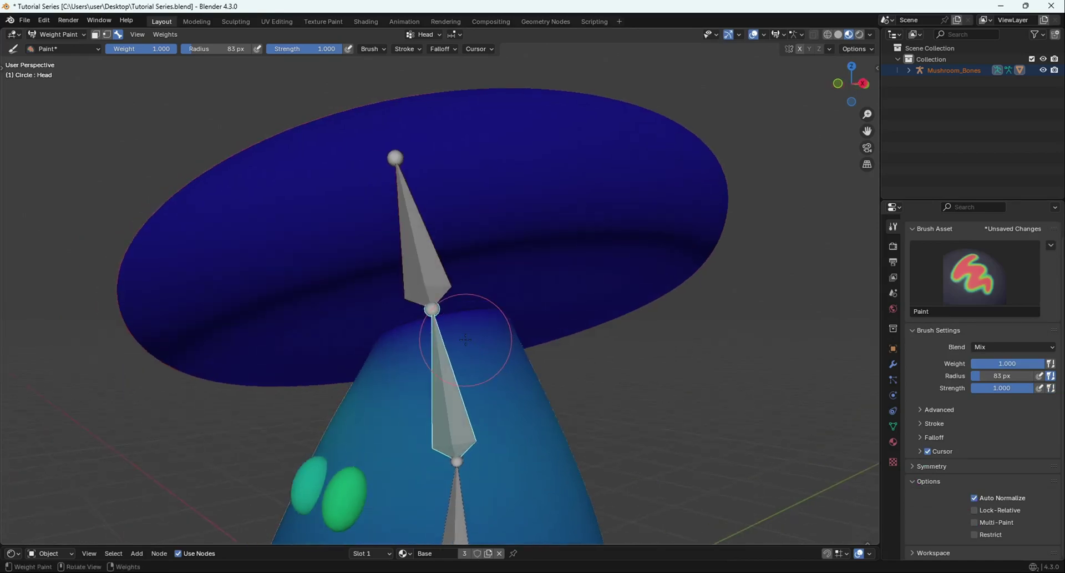
scroll(465, 339, down, 4)
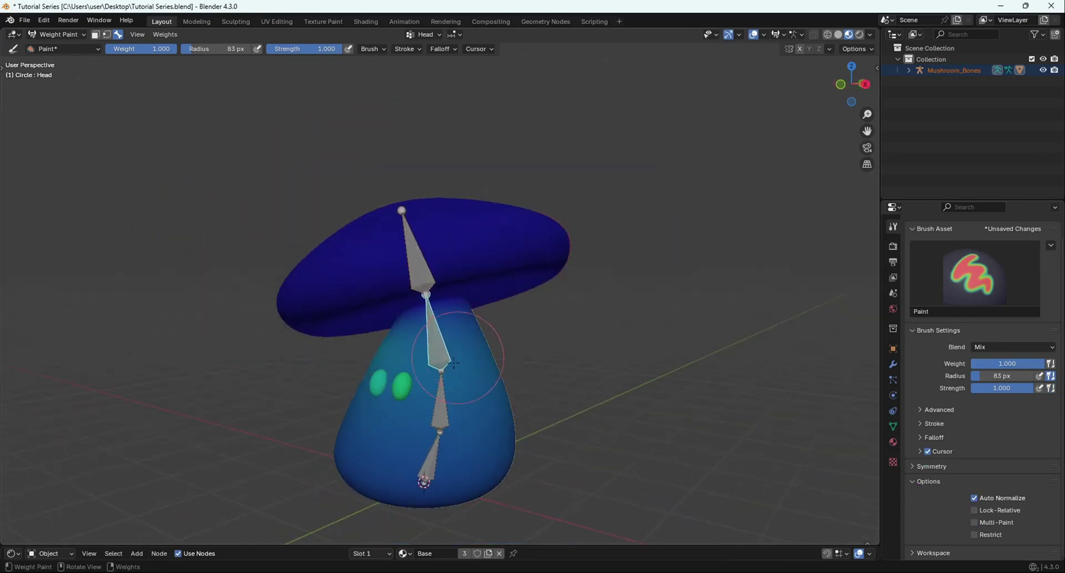
scroll(455, 363, up, 2)
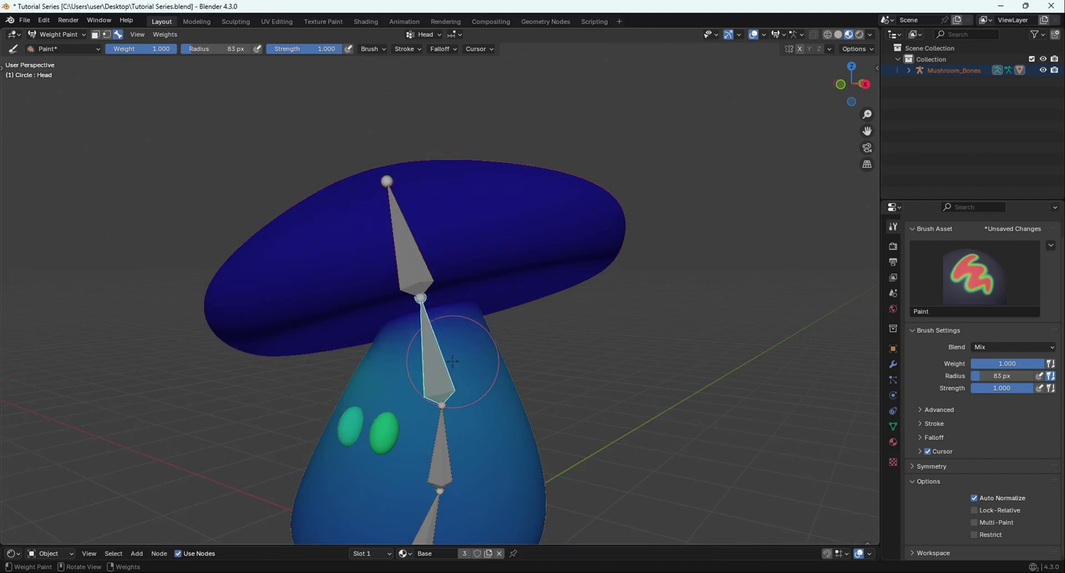
middle_drag(454, 362, 431, 345)
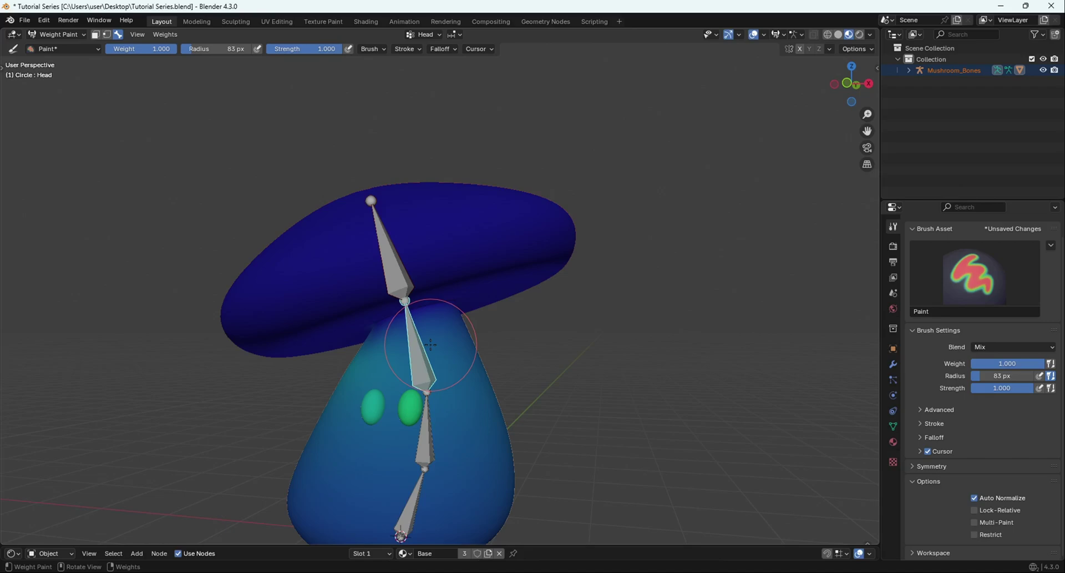
Switch to Object Mode to view the mushroom with its materials, and return to Weight Paint mode.
click(55, 35)
click(56, 48)
scroll(377, 375, up, 1)
middle_drag(377, 375, 409, 378)
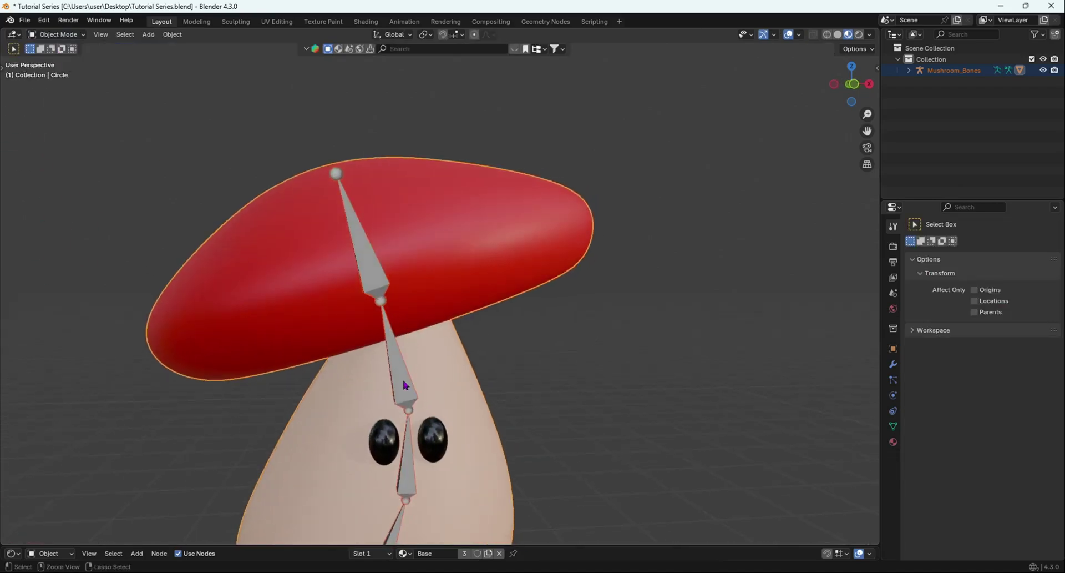
key(ctrl+Tab)
click(327, 340)
scroll(434, 401, up, 1)
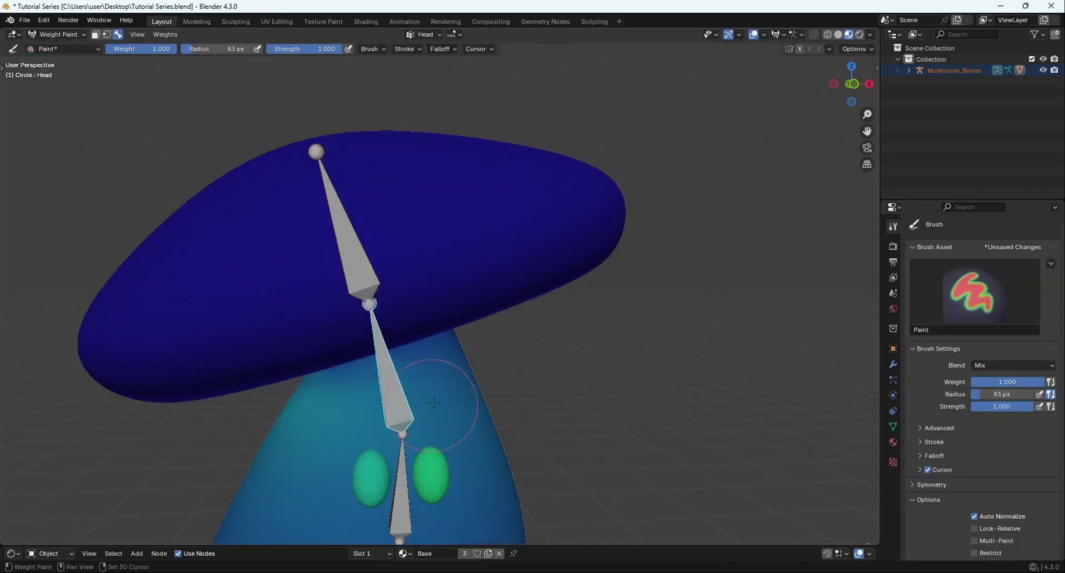
shift+middle_drag(435, 401, 476, 325)
middle_drag(477, 325, 452, 312)
scroll(433, 261, down, 1)
Show the RedPart bone's weights for comparison, and make the Head bone active again.
alt+click(417, 197)
scroll(422, 197, down, 4)
middle_drag(450, 206, 458, 229)
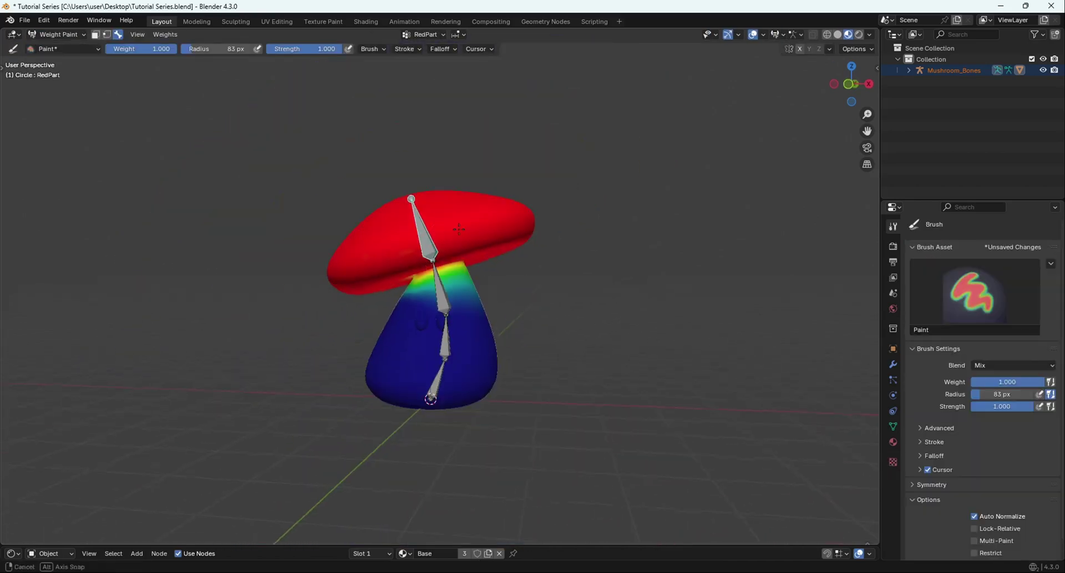
scroll(439, 285, up, 3)
alt+click(440, 295)
middle_drag(510, 286, 581, 300)
scroll(477, 316, up, 1)
scroll(599, 303, down, 2)
Test-rotate the Head bone in front view to check how the stem deforms, and cancel the rotation.
key(KP_1)
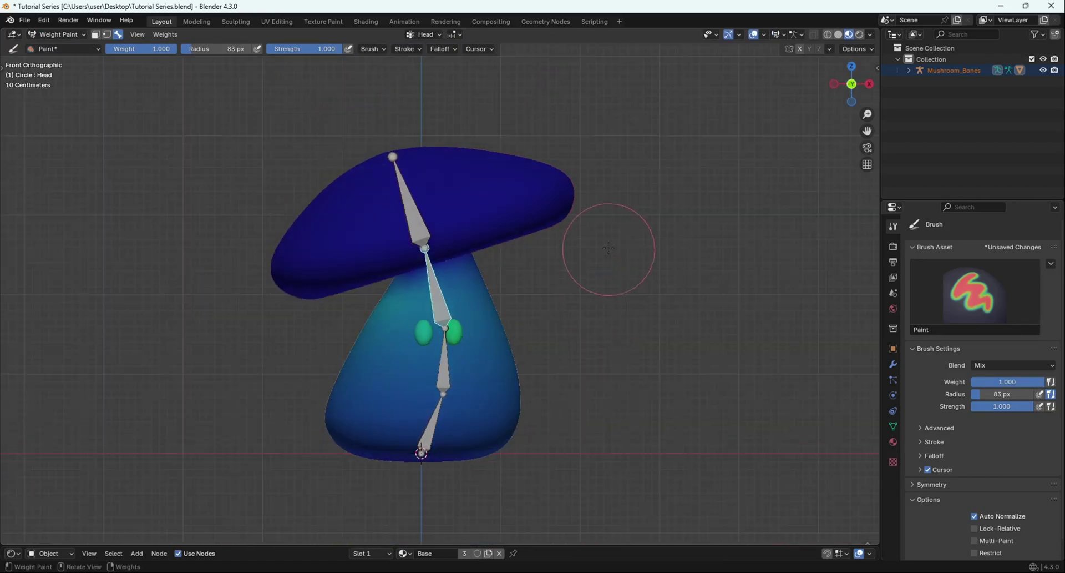
key(r)
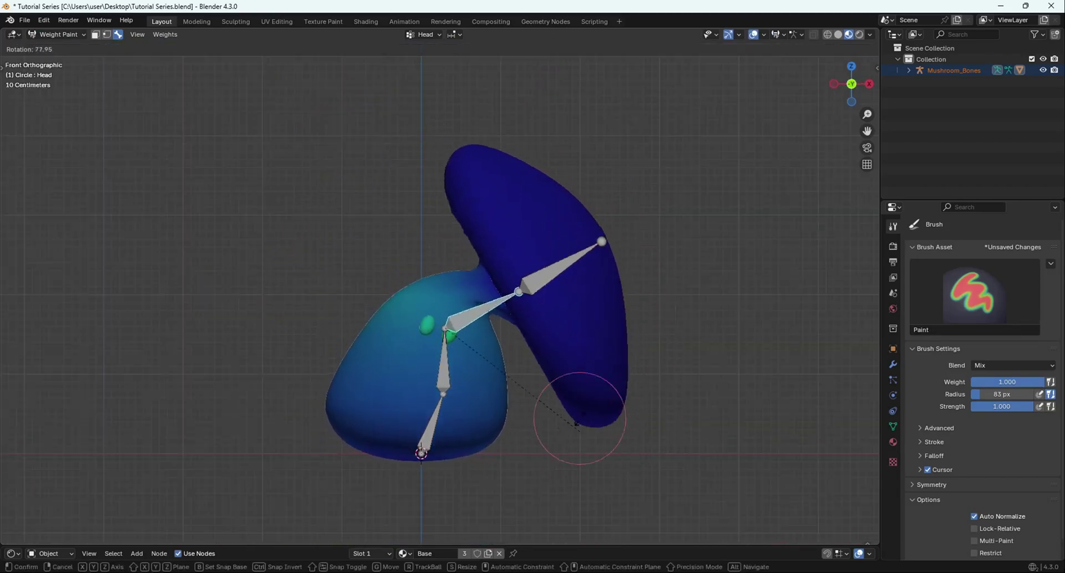
click(558, 399)
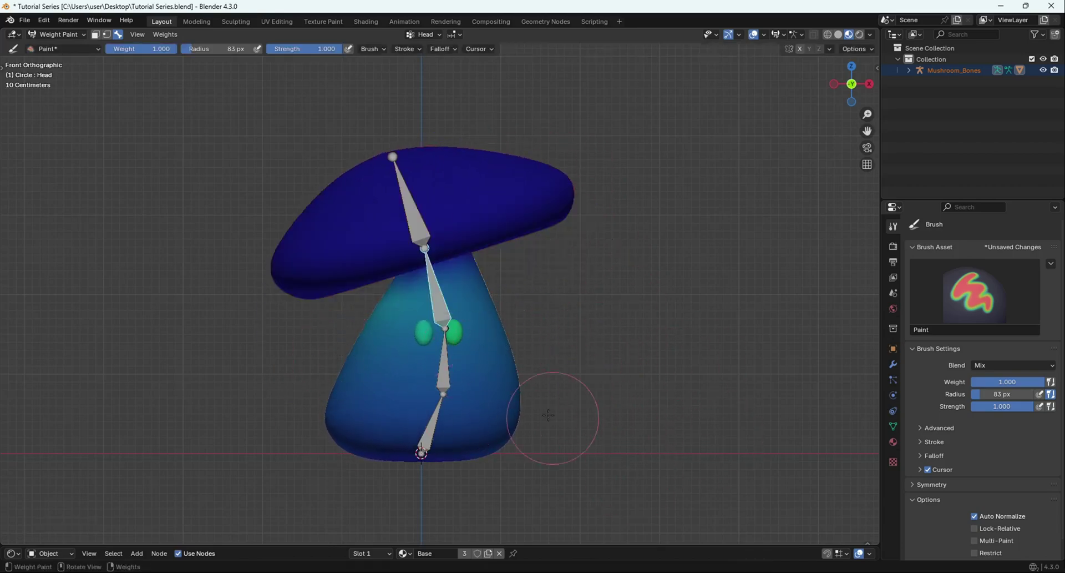
key(r)
right_click(670, 410)
Set the brush weight to 0.000 and erase the Head bone's influence from the lower stem all around.
drag(159, 47, 105, 48)
drag(621, 409, 690, 428)
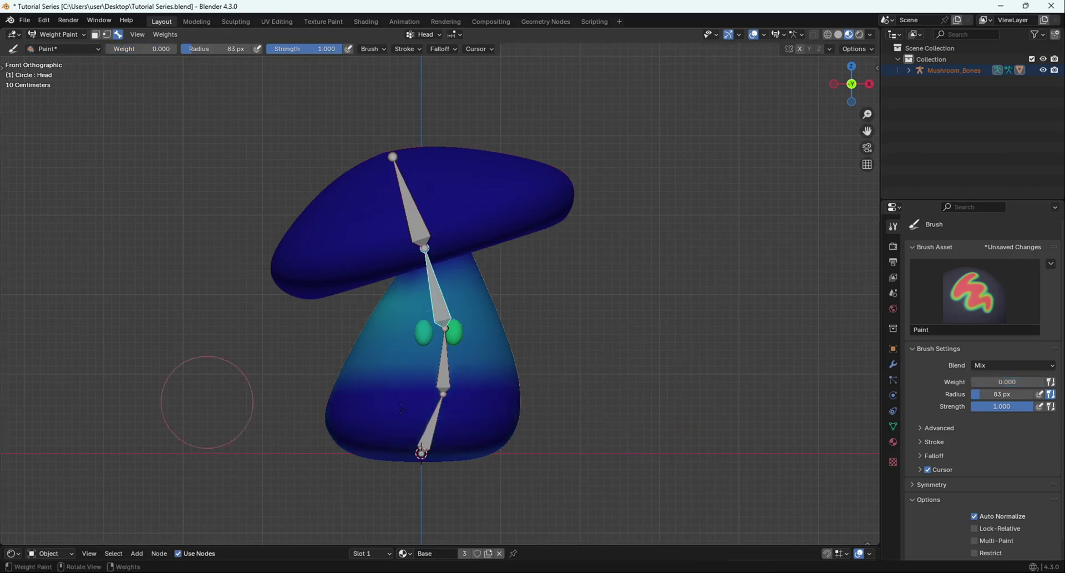
middle_drag(571, 462, 548, 428)
middle_drag(420, 503, 564, 395)
middle_drag(300, 403, 551, 387)
middle_drag(433, 396, 542, 321)
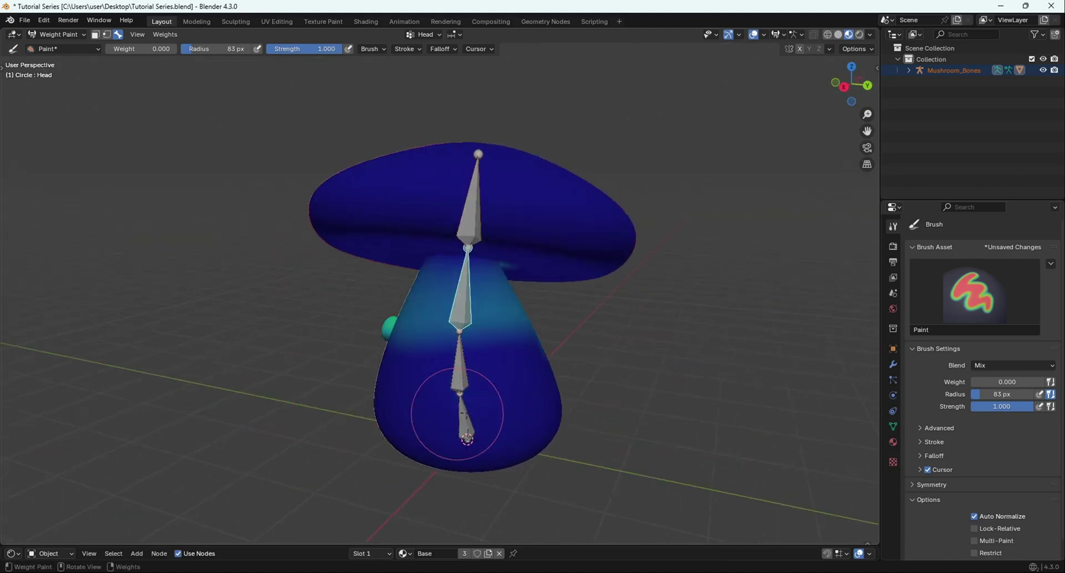
Blur the Head bone's weight boundary around the middle of the stem for a gradual transition.
middle_drag(451, 410, 279, 382)
middle_drag(343, 392, 461, 422)
shift+drag(333, 399, 28, 402)
middle_drag(288, 388, 399, 327)
shift+drag(399, 339, 430, 350)
middle_drag(499, 350, 628, 322)
mouse_move(628, 321)
shift+mouse_down()
mouse_move(577, 290)
mouse_move(533, 311)
shift+mouse_up()
middle_drag(472, 344, 540, 338)
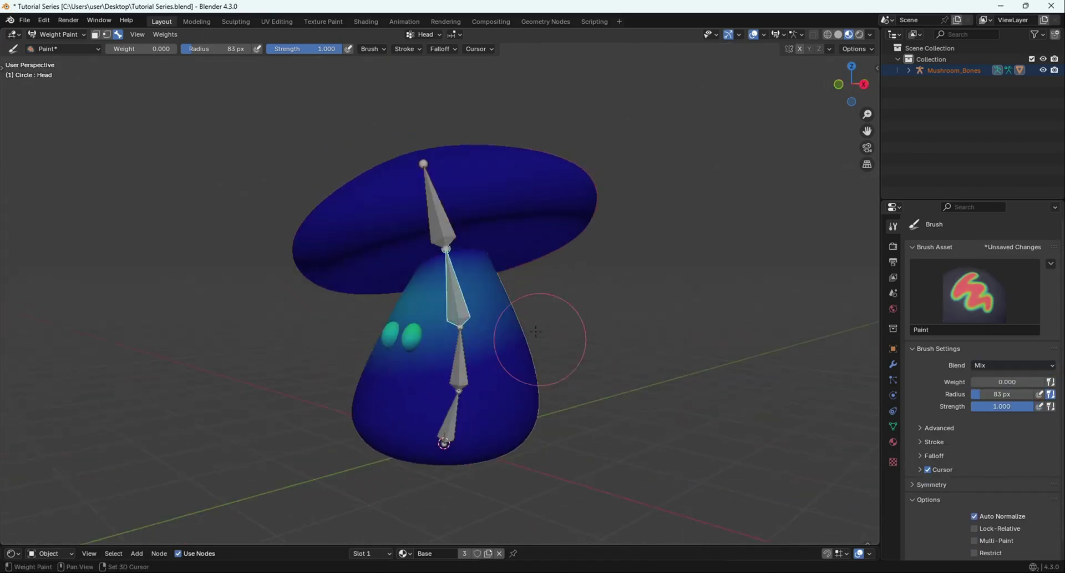
shift+drag(540, 338, 407, 359)
middle_drag(406, 359, 547, 355)
shift+drag(172, 370, 705, 328)
mouse_move(704, 329)
middle_down()
mouse_move(647, 316)
mouse_move(571, 239)
mouse_move(621, 314)
middle_up()
Test-rotate the Head bone twice in front view to check the smoothed stem deformation, undoing each rotation.
key(KP_1)
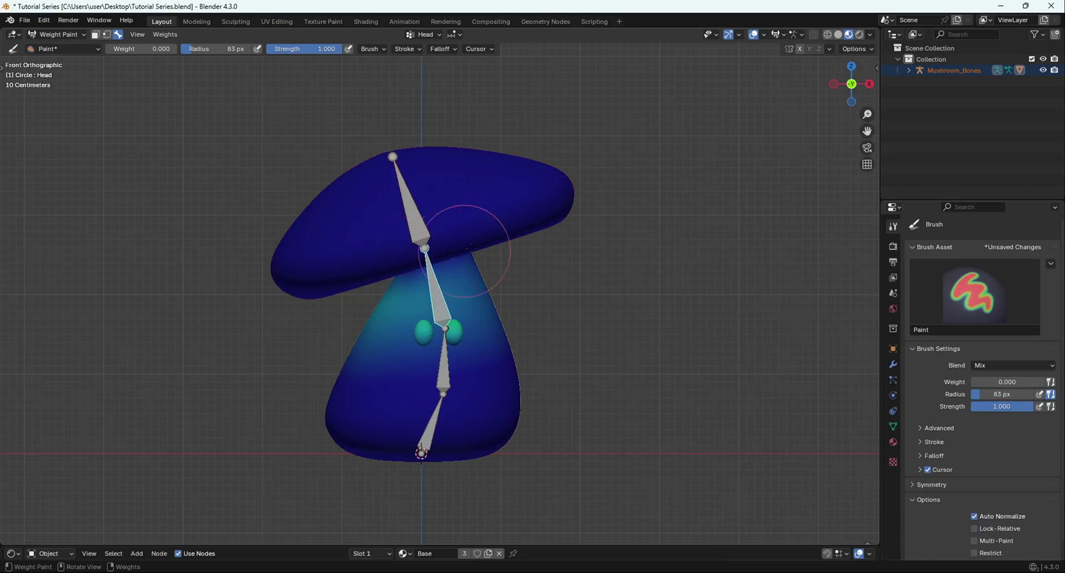
key(r)
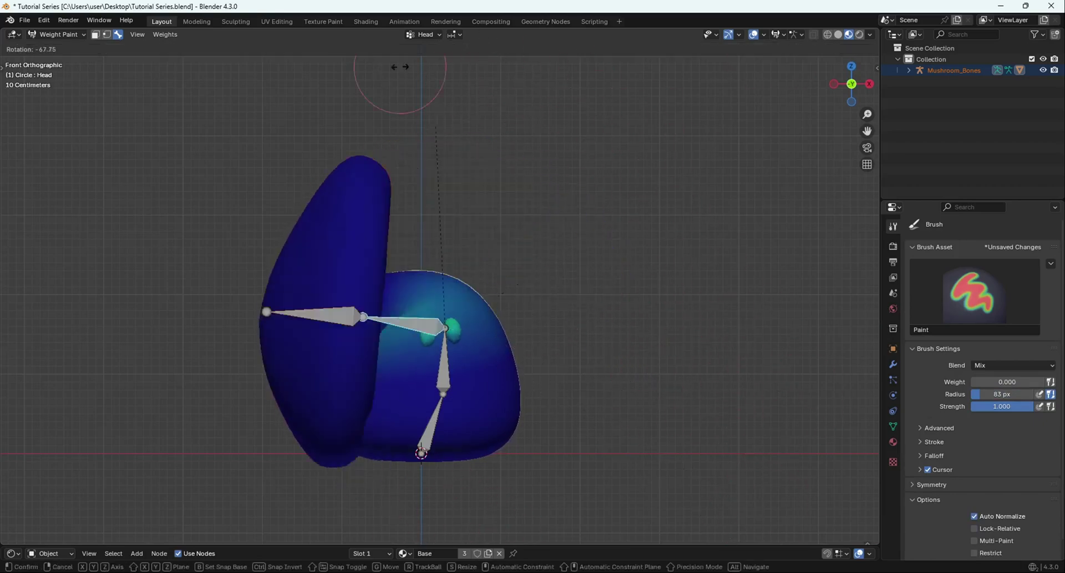
click(560, 239)
key(ctrl+z)
scroll(542, 287, up, 3)
middle_drag(499, 283, 373, 309)
scroll(435, 265, down, 3)
key(KP_1)
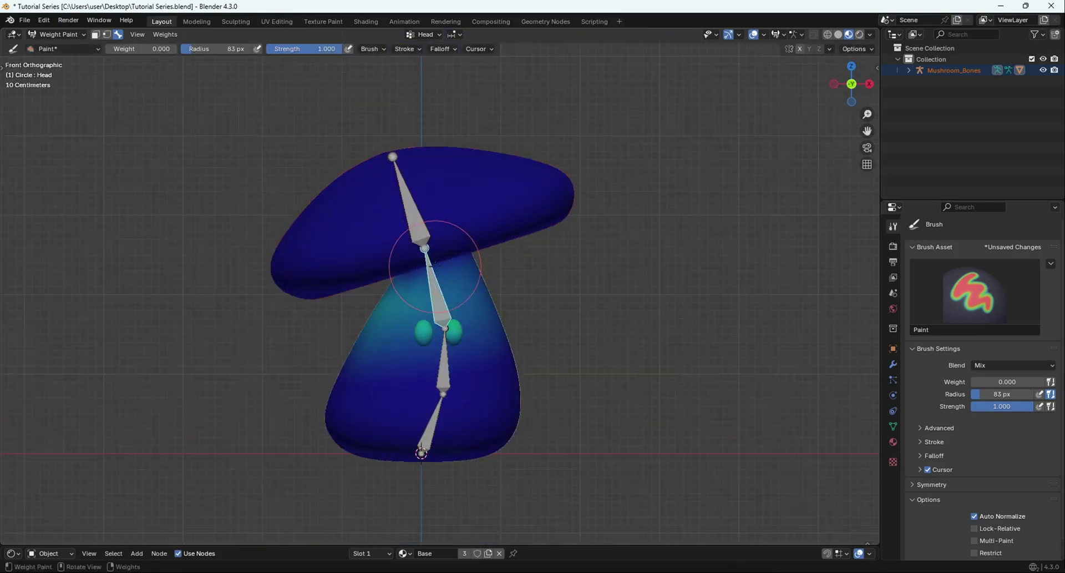
key(r)
click(756, 339)
key(ctrl+z)
Make the Spine bone active and test-rotate it in front view to check how the stem bends, undoing each rotation.
middle_drag(421, 483, 538, 375)
alt+click(452, 382)
scroll(541, 310, down, 3)
middle_drag(541, 309, 519, 320)
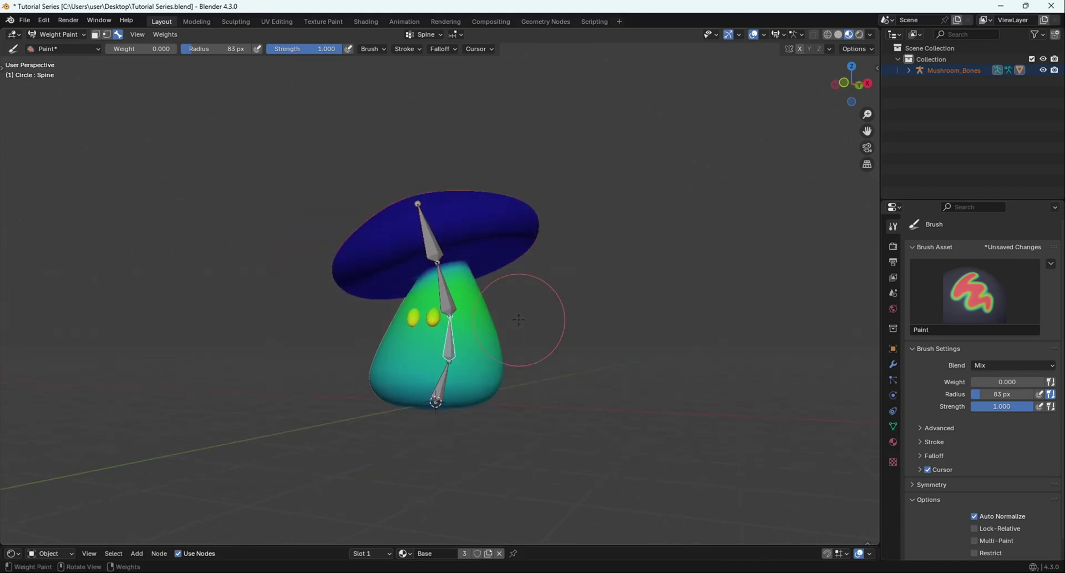
key(KP_1)
key(r)
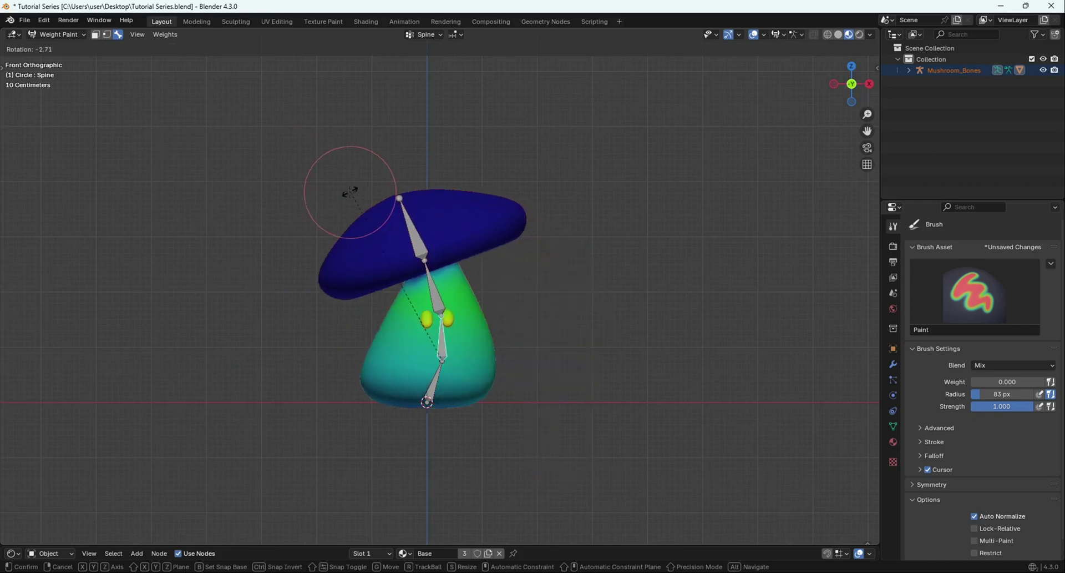
click(351, 191)
key(ctrl+z)
scroll(483, 421, up, 2)
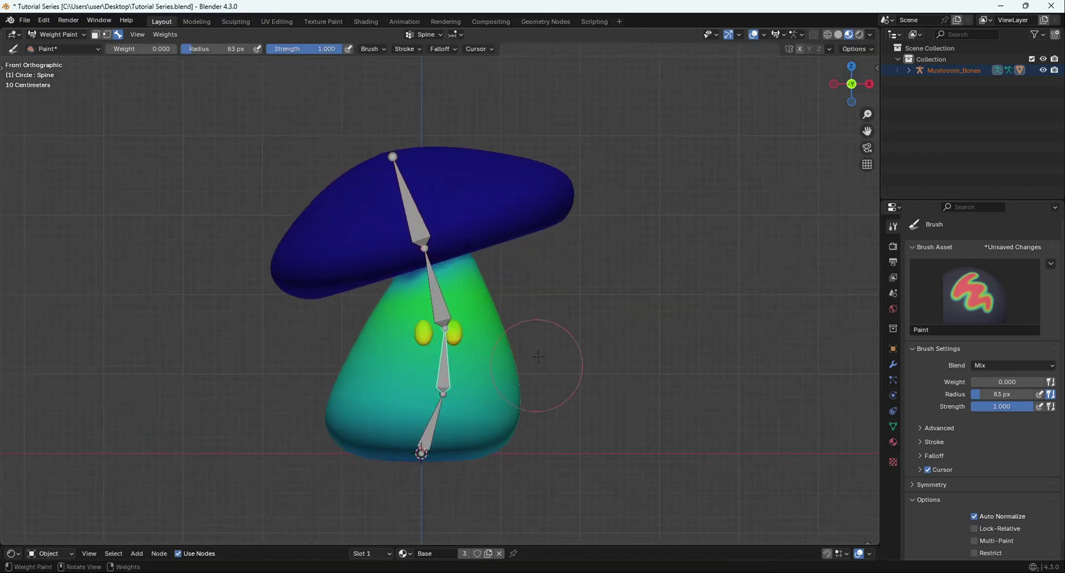
key(r)
click(335, 334)
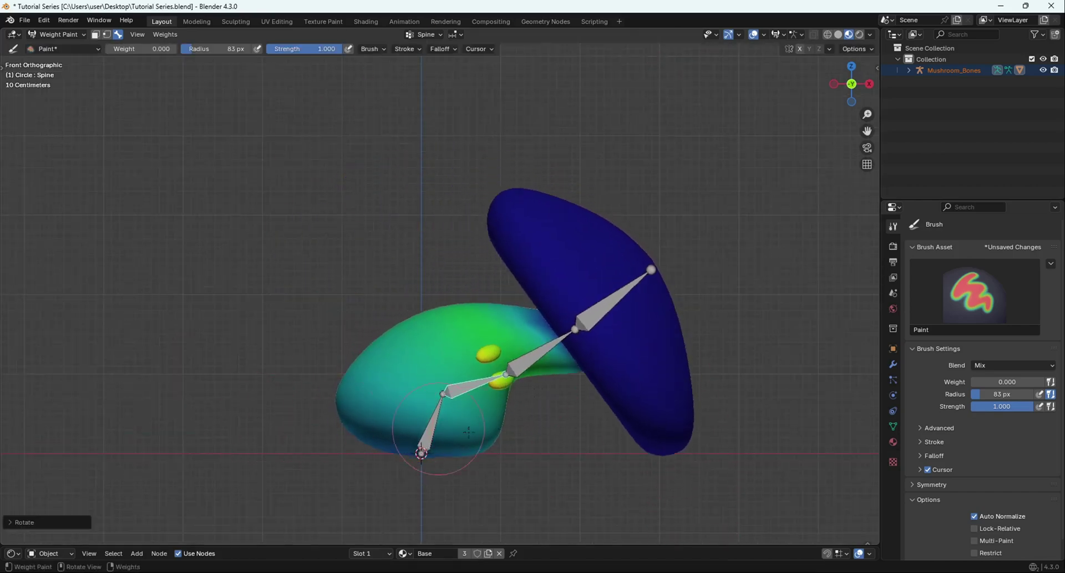
key(ctrl+z)
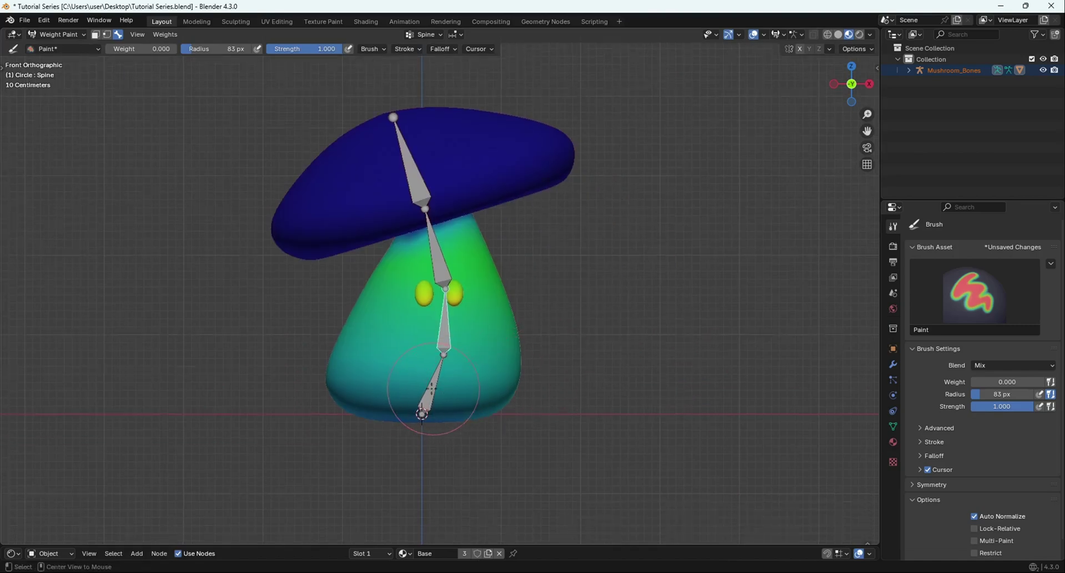
Show the Root bone's weights, start a test rotation of the bone, and cancel it.
ctrl+click(434, 388)
key(r)
key(Escape)
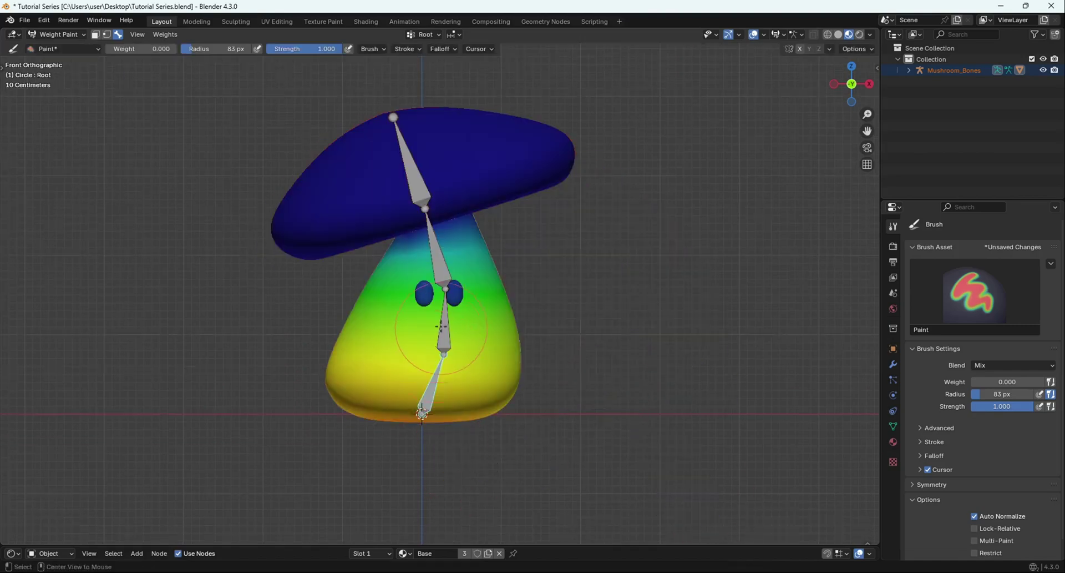
Make the Spine bone active again and erase its influence from the lower stem and underside all around with zero weight.
ctrl+click(442, 328)
scroll(439, 365, up, 3)
shift+middle_drag(481, 427, 481, 404)
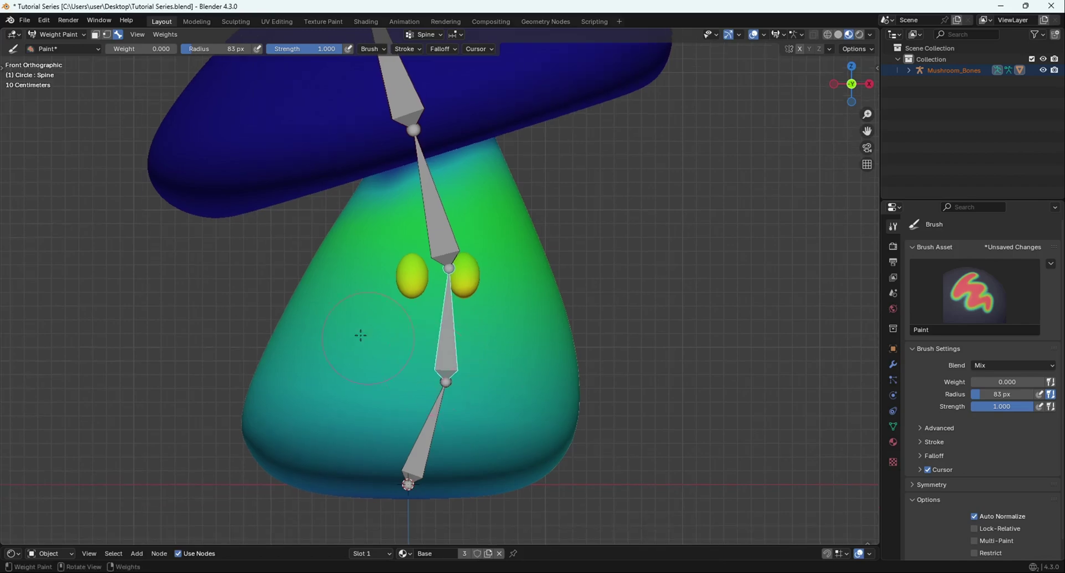
mouse_move(272, 510)
mouse_down()
mouse_move(571, 433)
mouse_move(325, 435)
mouse_move(347, 484)
mouse_up()
middle_drag(616, 449, 482, 416)
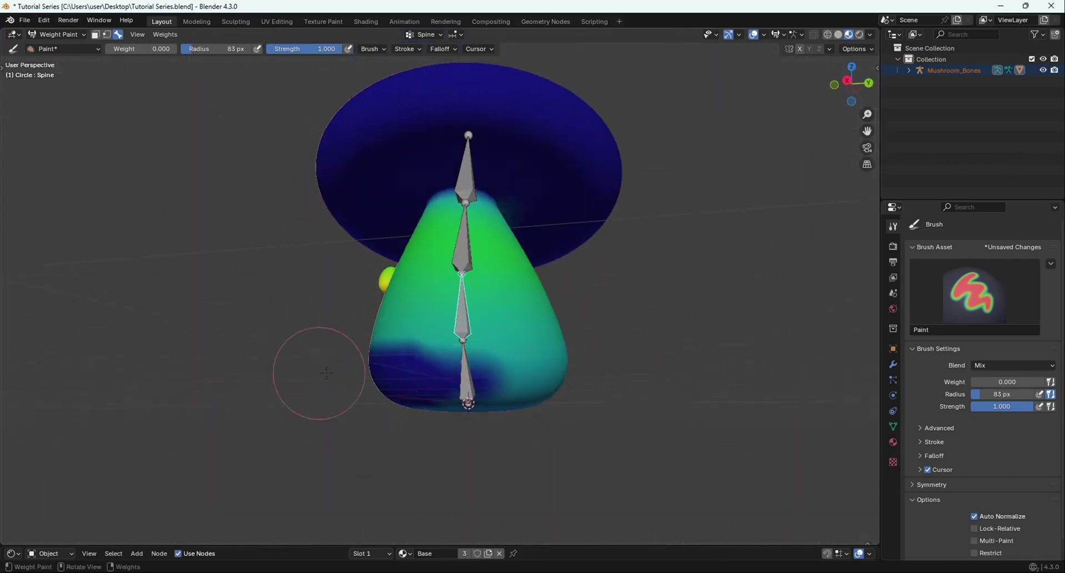
drag(318, 375, 521, 366)
mouse_move(521, 366)
middle_down()
mouse_move(399, 371)
mouse_move(574, 324)
middle_up()
middle_drag(518, 382, 417, 284)
key(ctrl+KP_7)
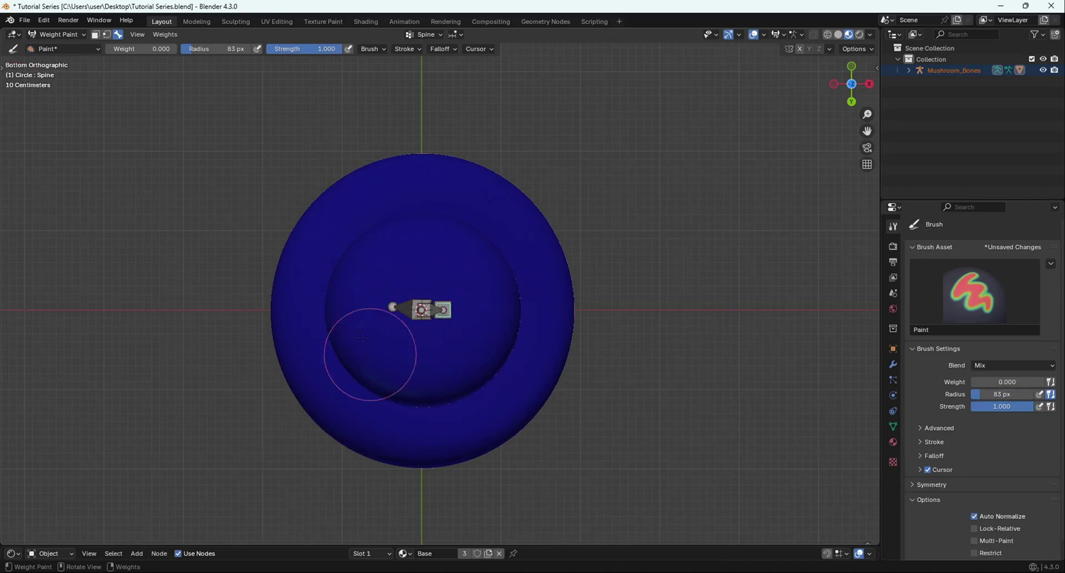
mouse_move(349, 381)
middle_down()
mouse_move(311, 439)
mouse_move(285, 451)
middle_up()
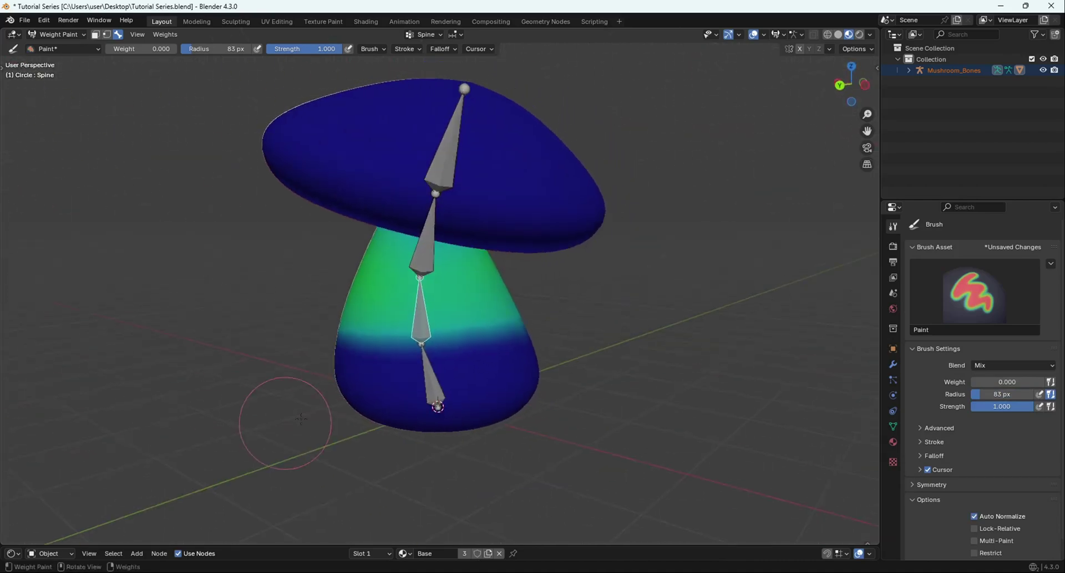
Blur the Spine bone's weight boundary all around the lower part of the stem.
key(shift)
mouse_move(585, 357)
shift+mouse_down()
mouse_move(554, 323)
mouse_move(616, 312)
shift+mouse_up()
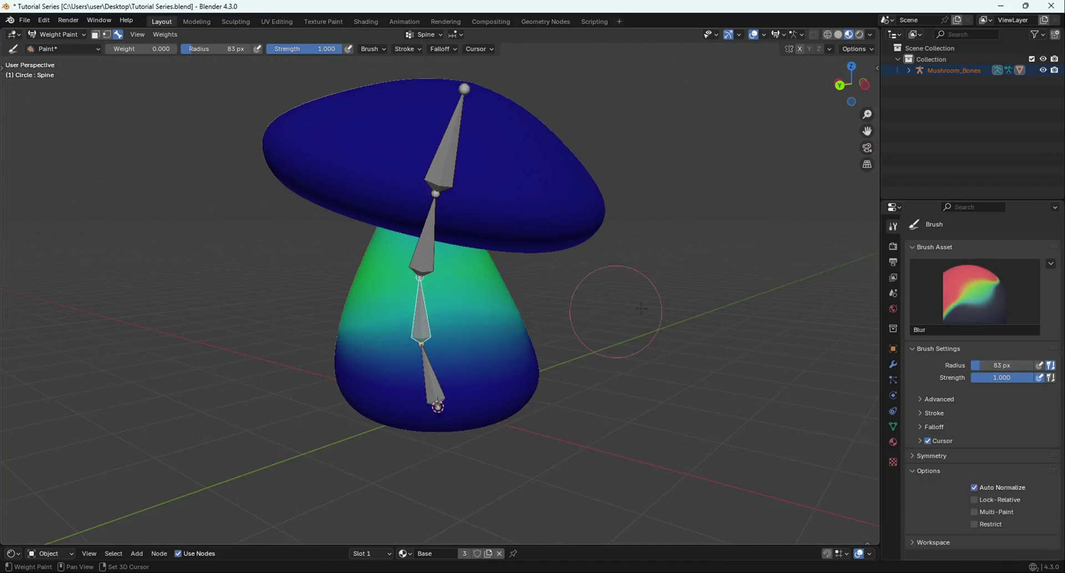
middle_drag(472, 333, 575, 319)
shift+drag(575, 318, 727, 332)
middle_drag(728, 332, 780, 315)
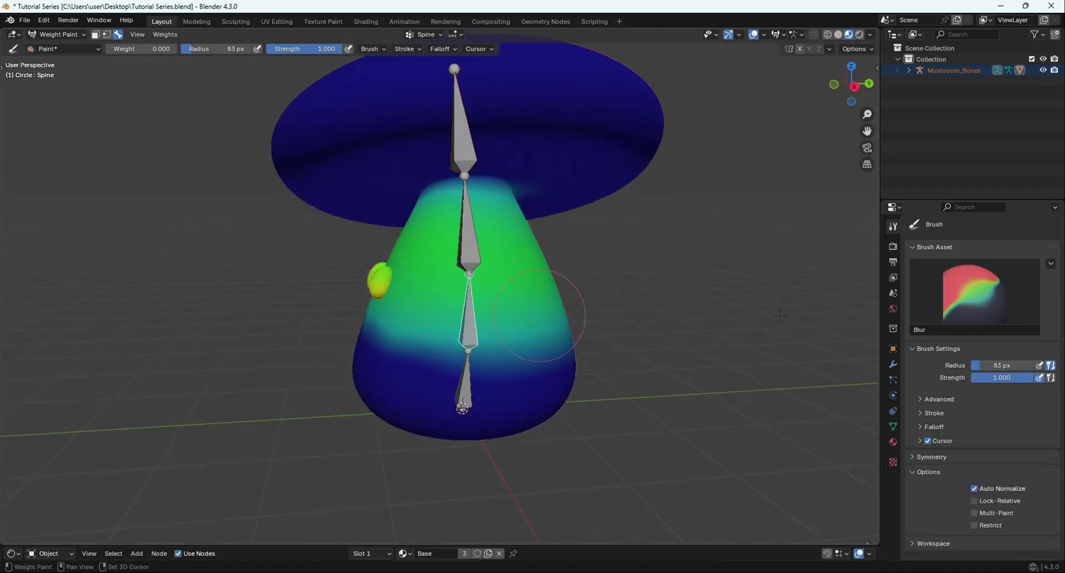
middle_drag(306, 360, 387, 355)
mouse_move(657, 349)
shift+mouse_down()
mouse_move(523, 304)
mouse_move(356, 314)
shift+mouse_up()
middle_drag(233, 324, 313, 346)
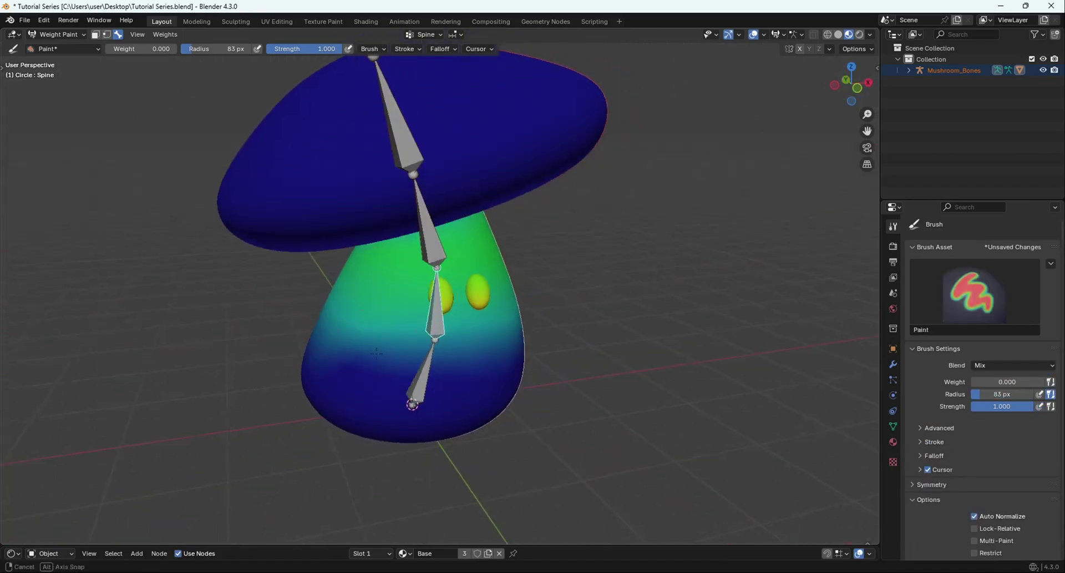
shift+drag(202, 332, 364, 321)
middle_drag(364, 320, 301, 290)
shift+drag(597, 141, 447, 175)
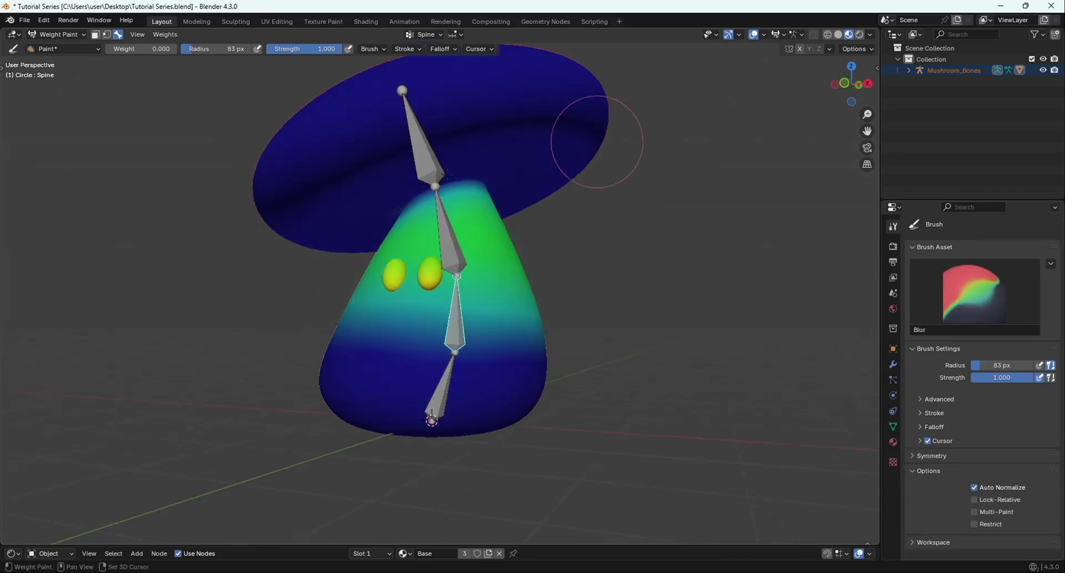
scroll(525, 302, down, 1)
Test-rotate the Spine bone in front view to check the blurred weights, and undo the rotation.
mouse_move(524, 303)
middle_down()
mouse_move(541, 325)
mouse_move(485, 314)
middle_up()
key(KP_1)
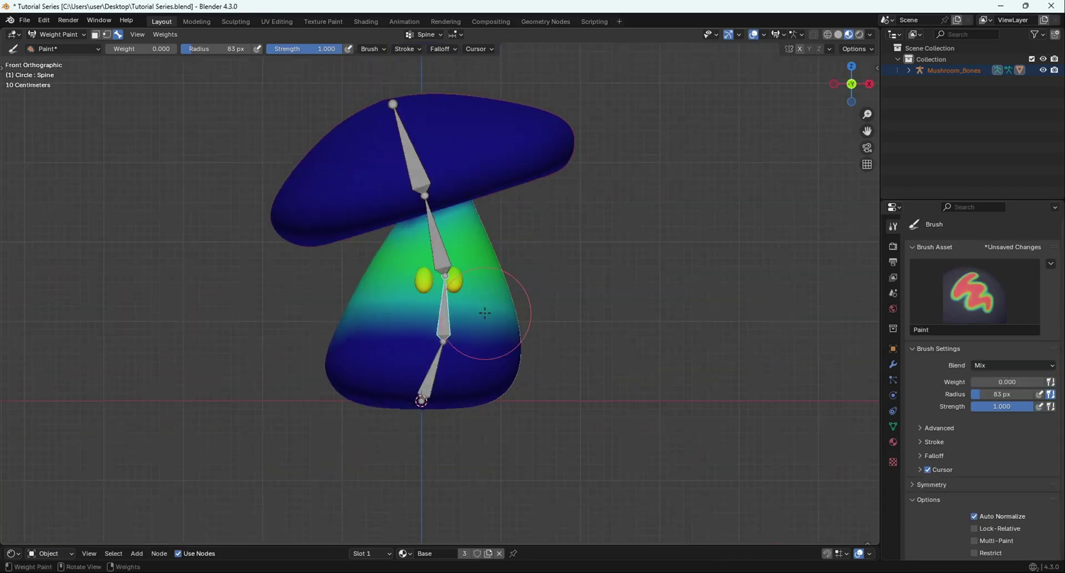
key(r)
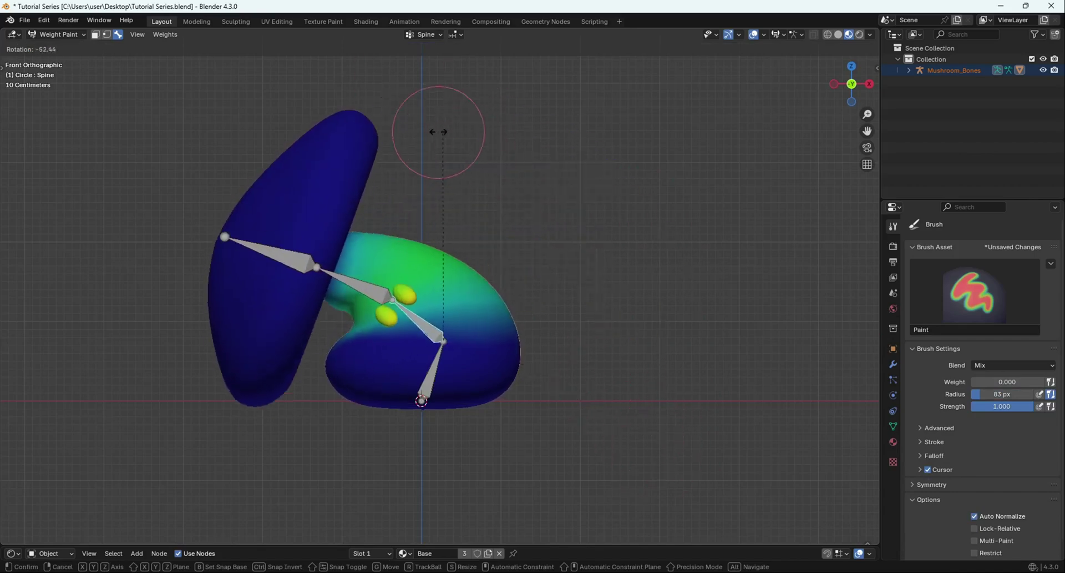
click(468, 157)
key(ctrl+z)
Set the brush weight to 0.084 and paint a faint band of Spine influence around the lower-middle stem.
middle_drag(476, 178, 298, 173)
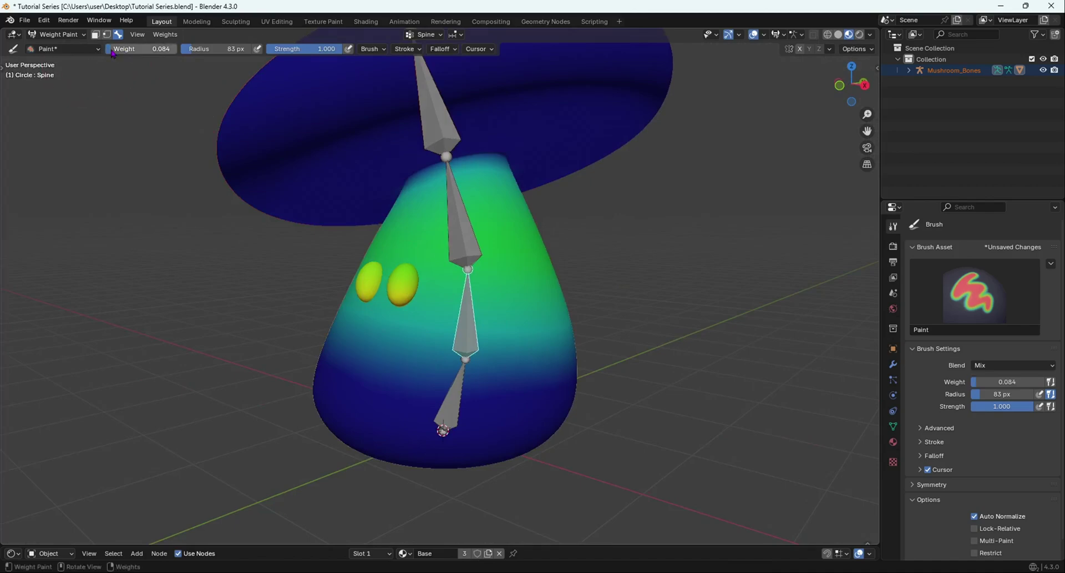
drag(484, 299, 402, 333)
key(ctrl+z)
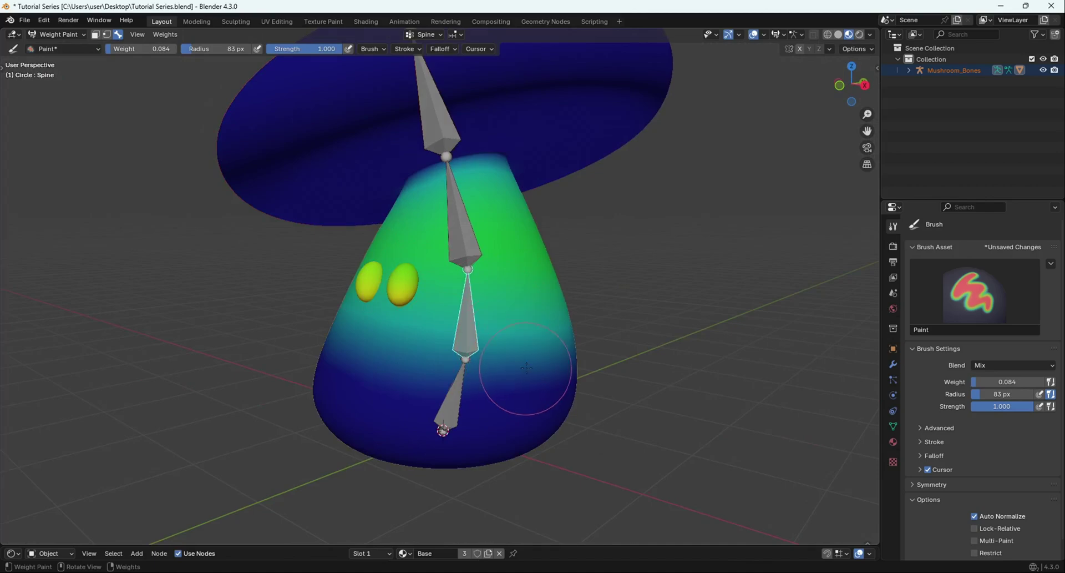
mouse_move(381, 381)
middle_down()
mouse_move(306, 341)
mouse_move(475, 340)
middle_up()
drag(476, 340, 311, 340)
middle_drag(312, 339, 531, 363)
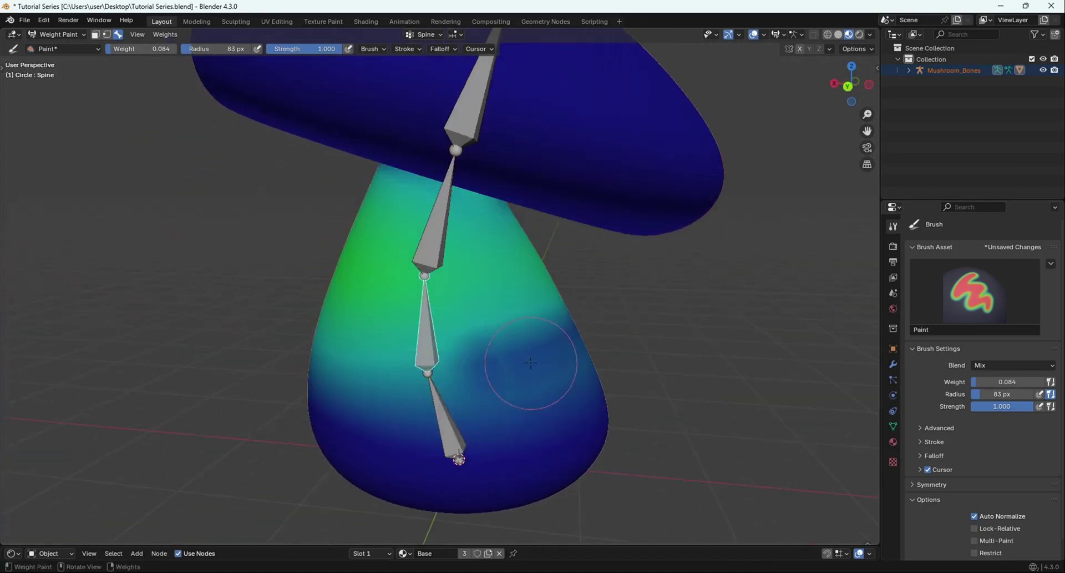
Blur the newly painted low-weight band of the Spine bone into the surrounding weights on all sides of the stem.
middle_drag(310, 361, 541, 356)
mouse_move(688, 347)
shift+mouse_down()
mouse_move(618, 276)
mouse_move(367, 248)
shift+mouse_up()
middle_drag(347, 404, 199, 373)
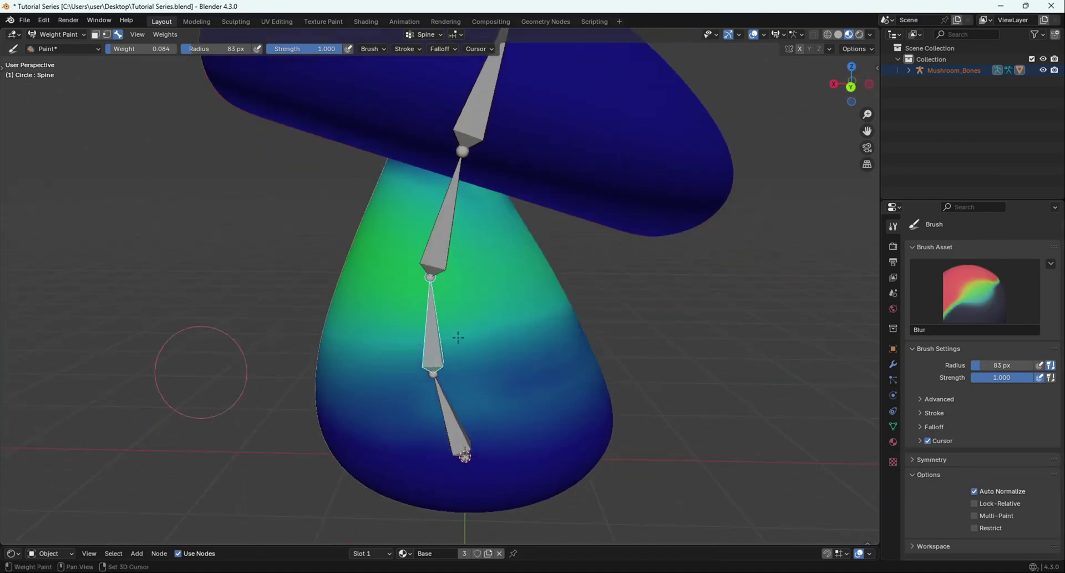
middle_drag(585, 366, 454, 330)
shift+drag(201, 349, 539, 347)
scroll(540, 347, down, 1)
middle_drag(540, 348, 415, 333)
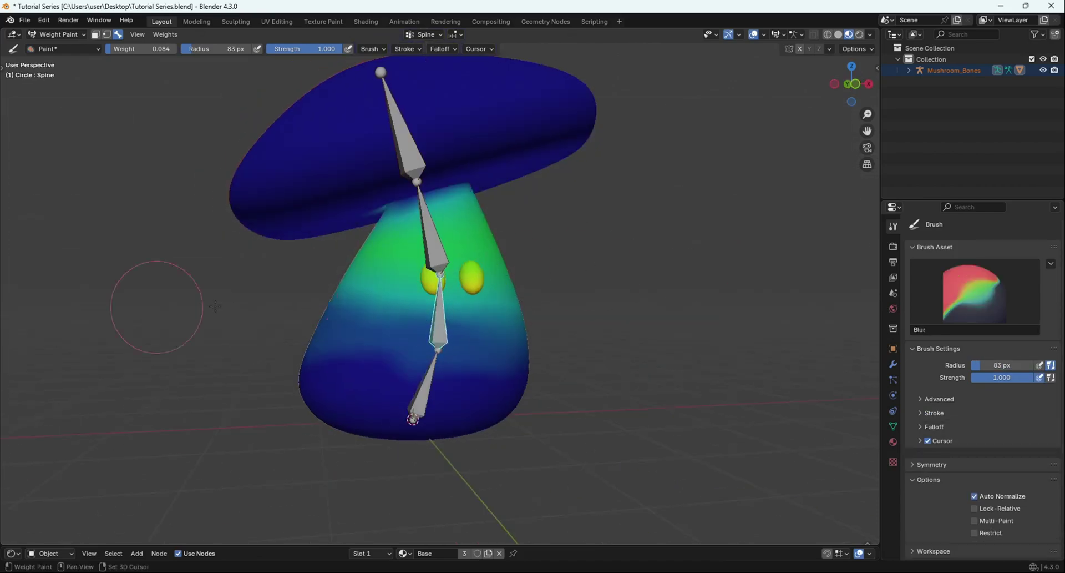
shift+drag(157, 307, 571, 381)
Test-rotate the Spine bone in front view, undo the rotation, and inspect its weight gradient around the stem.
middle_drag(571, 381, 484, 350)
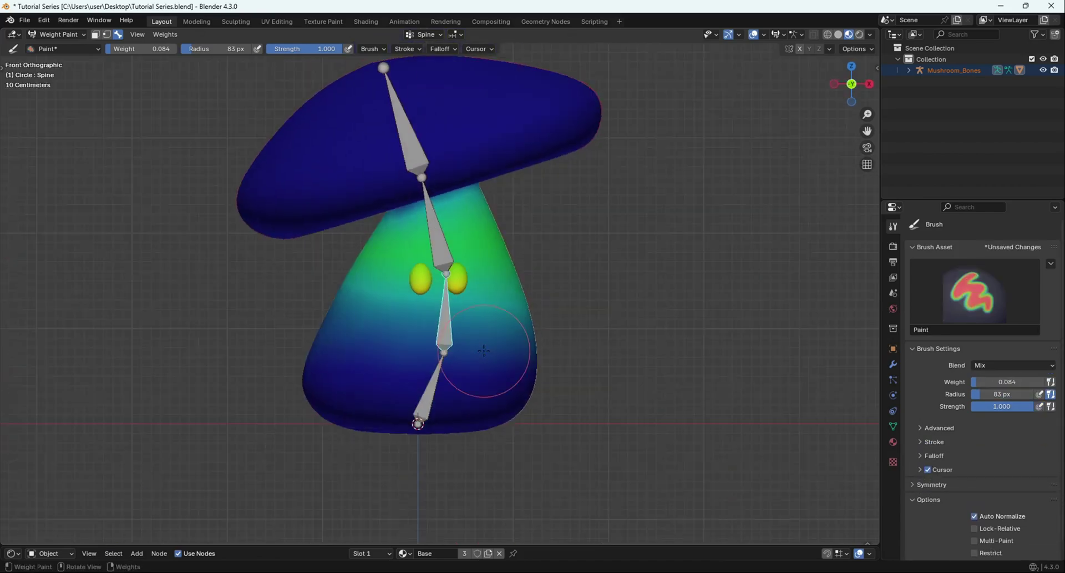
key(r)
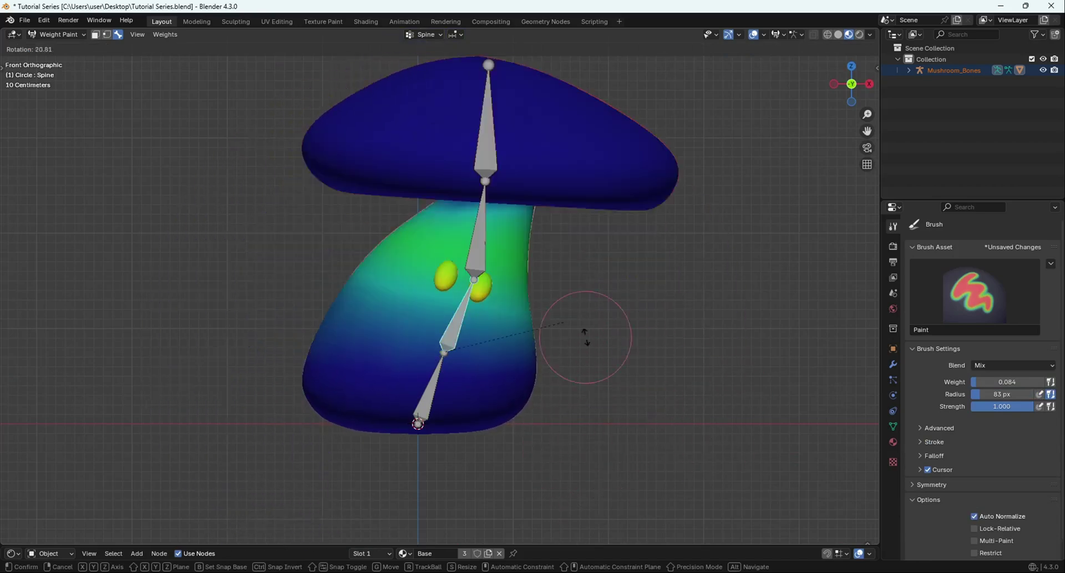
click(586, 342)
key(ctrl+z)
middle_drag(587, 342, 450, 241)
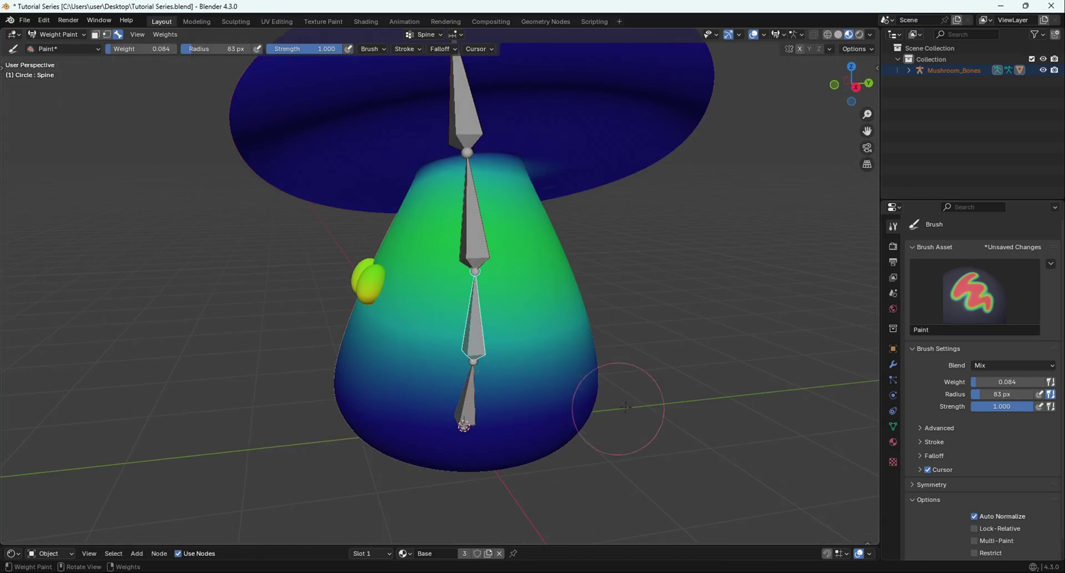
middle_drag(618, 408, 525, 312)
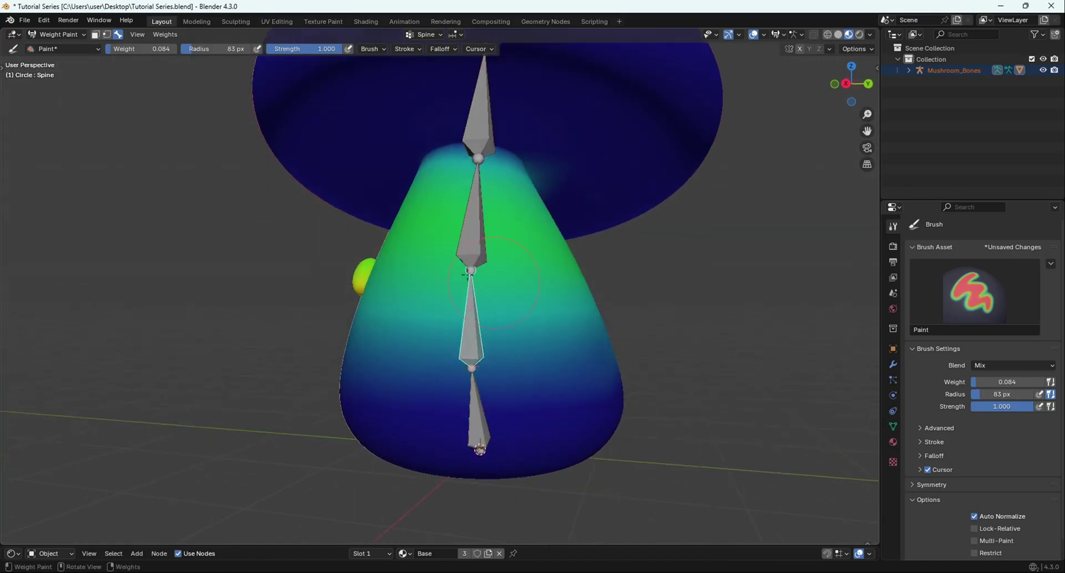
middle_drag(552, 315, 448, 131)
middle_drag(402, 316, 489, 296)
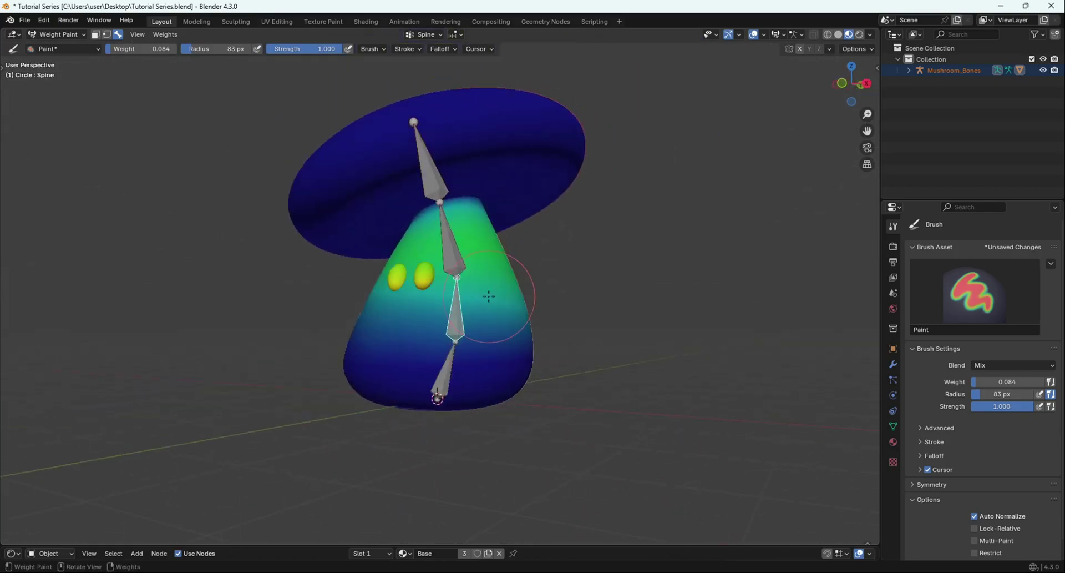
Make the Root bone active, test-rotate it to check that the whole mushroom follows, and undo the rotation.
middle_drag(477, 340, 399, 279)
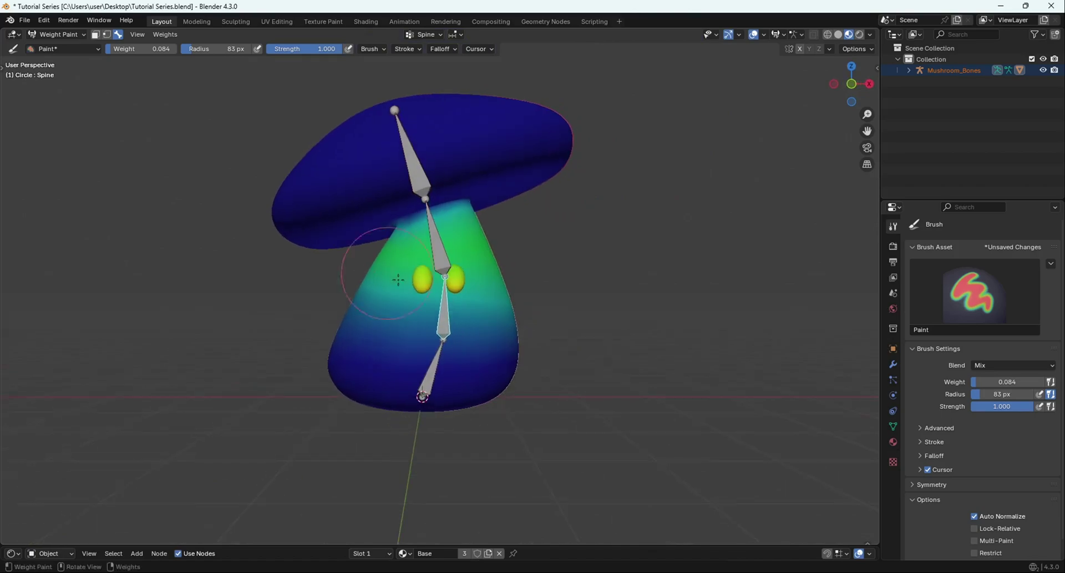
ctrl+click(431, 370)
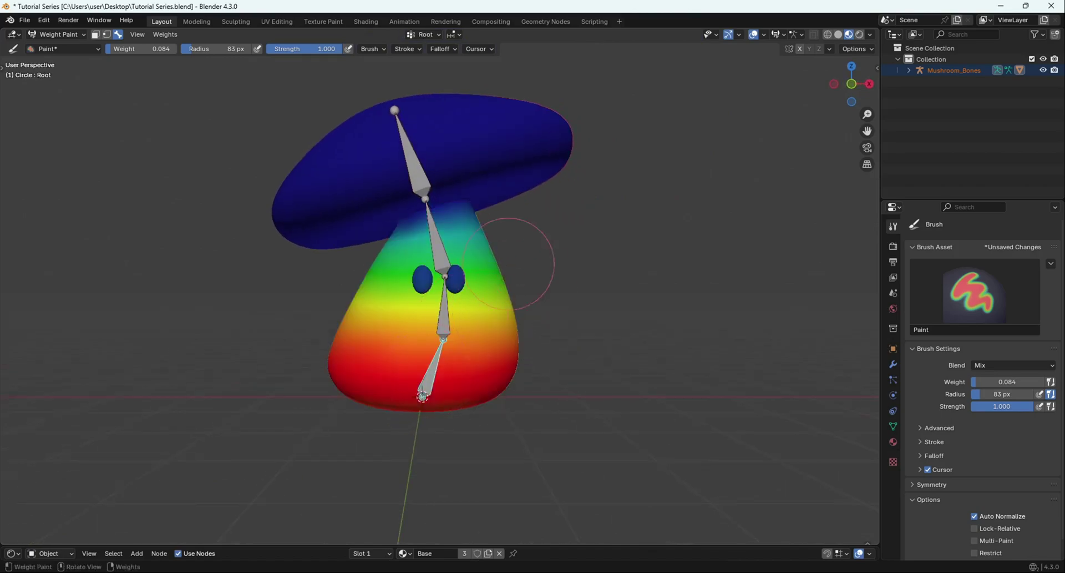
key(r)
click(572, 277)
key(ctrl+z)
Return to Object Mode and put the Mushroom_Bones armature into Pose Mode.
click(49, 37)
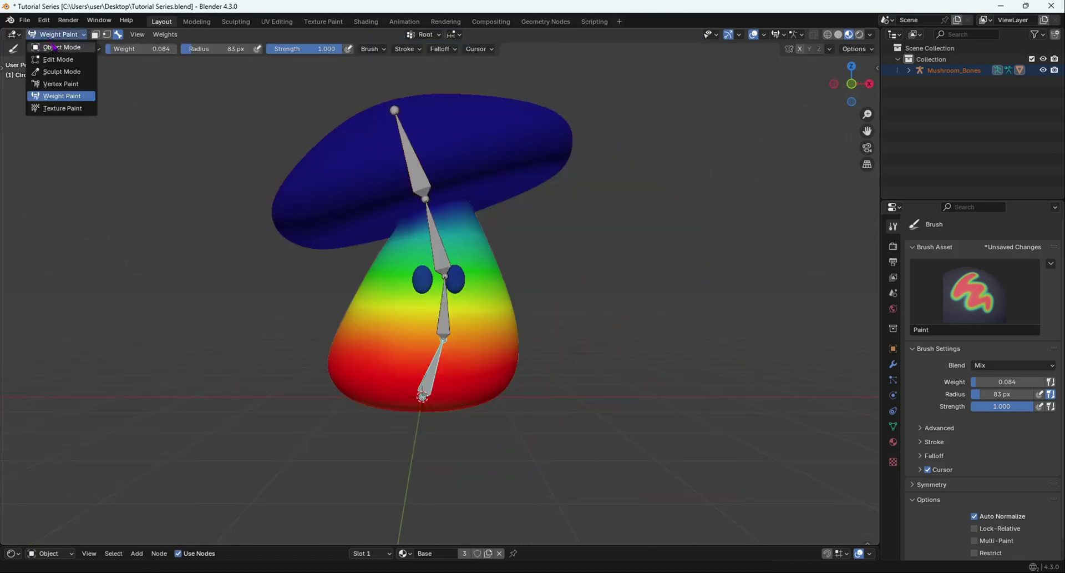
click(53, 48)
scroll(444, 222, down, 3)
mouse_move(471, 205)
middle_down()
mouse_move(414, 224)
mouse_move(429, 234)
middle_up()
mouse_move(429, 234)
shift+middle_down()
mouse_move(404, 298)
mouse_move(419, 268)
shift+middle_up()
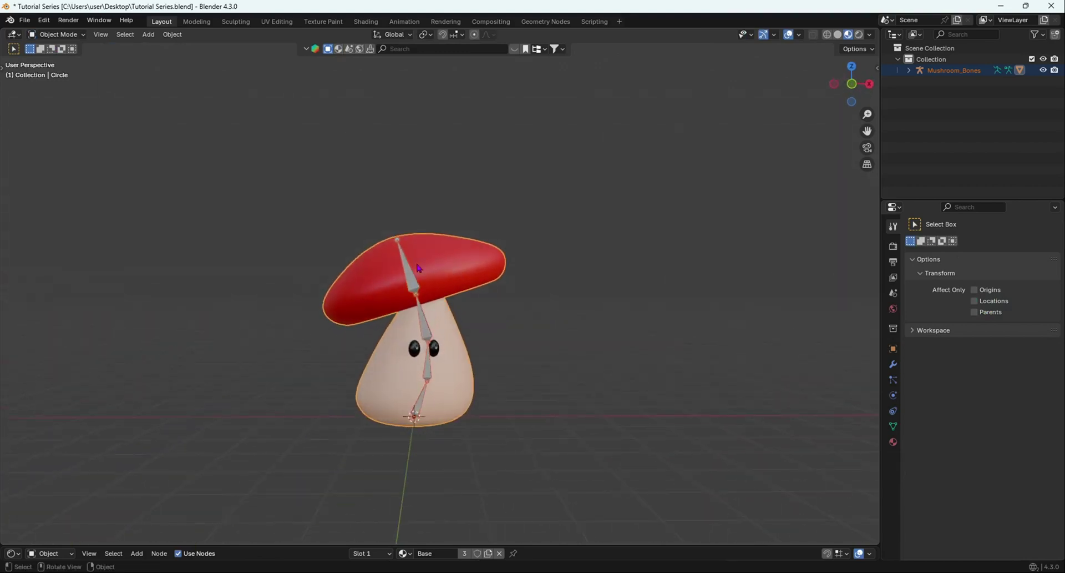
click(400, 273)
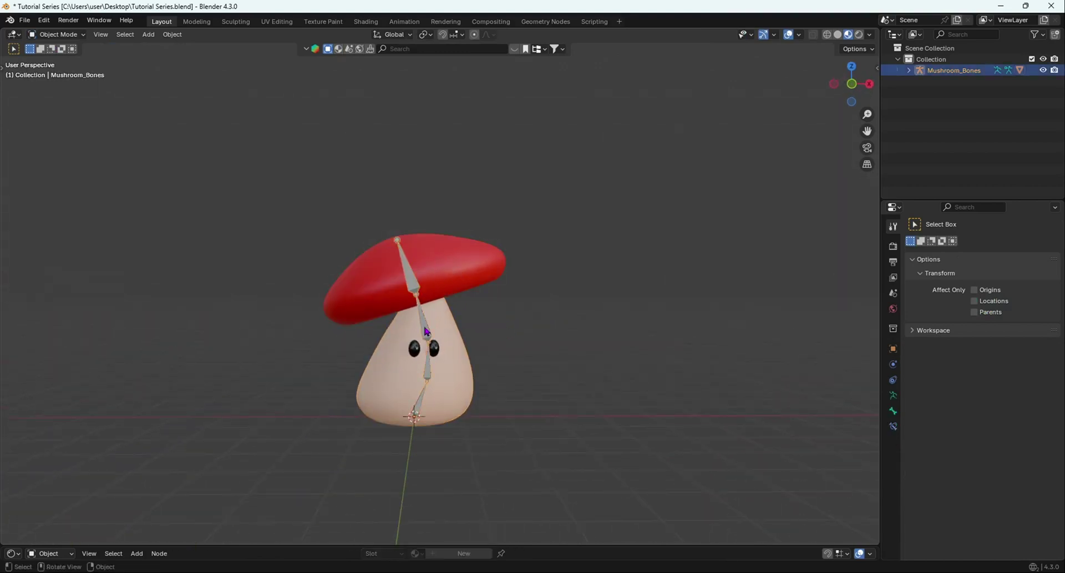
key(ctrl+Tab)
Test-rotate the RedPart, Head, Spine and Root bones one after another in Pose Mode, reverting each rotation.
key(r)
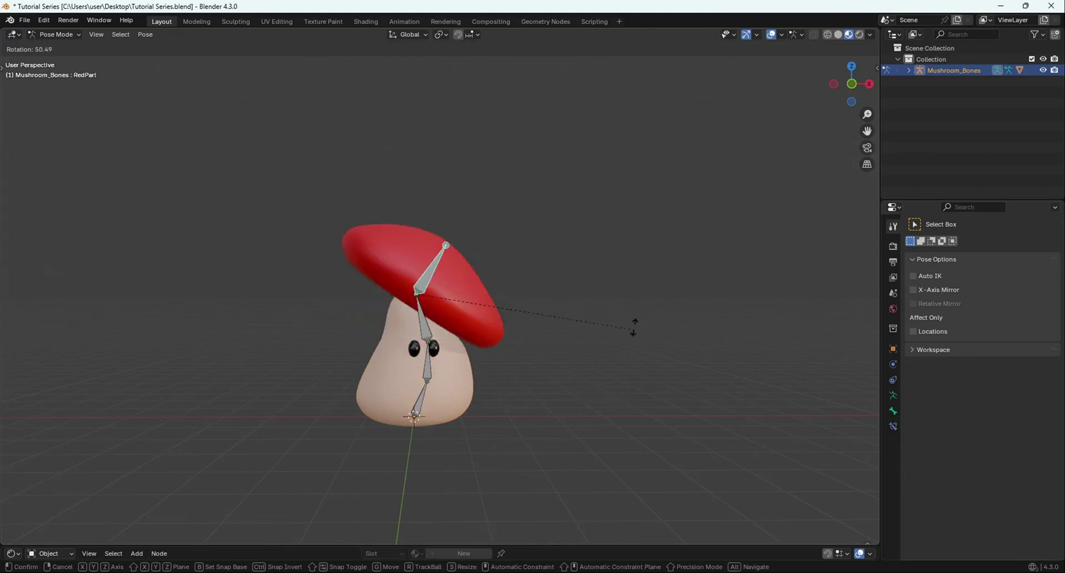
click(611, 335)
key(ctrl+z)
key(r)
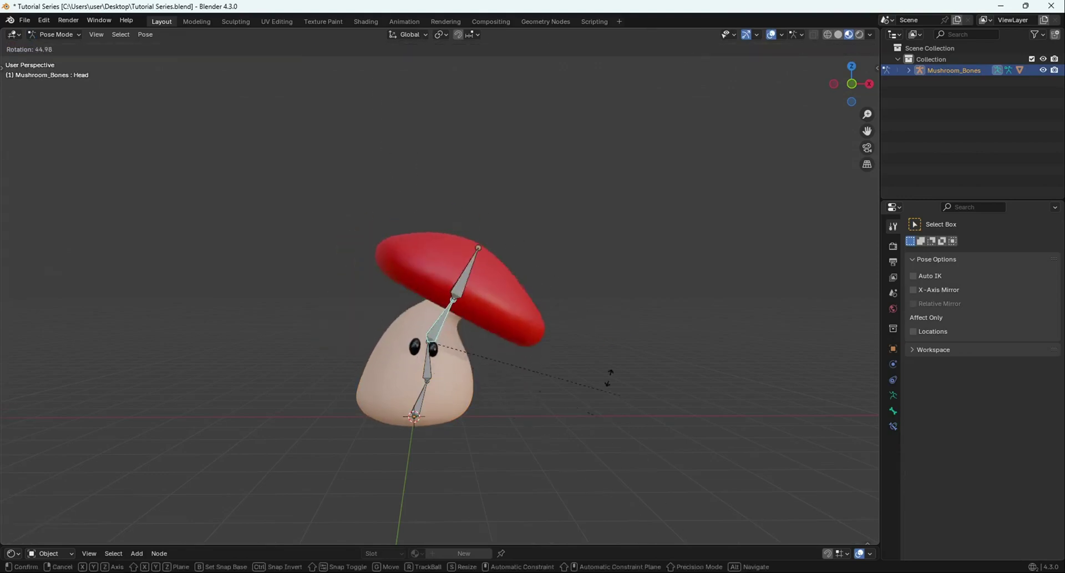
key(Escape)
key(r)
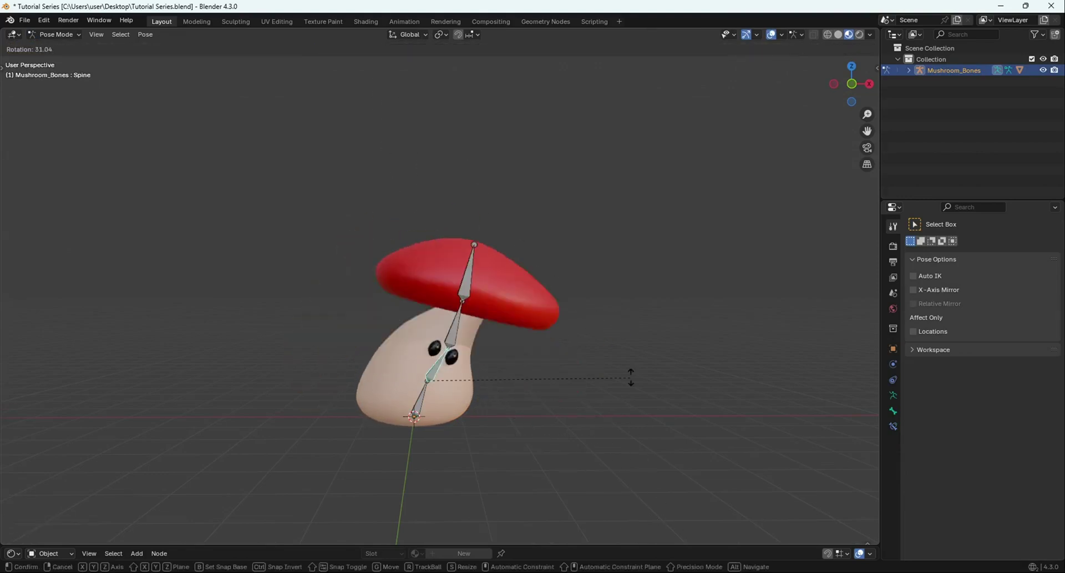
key(Escape)
key(r)
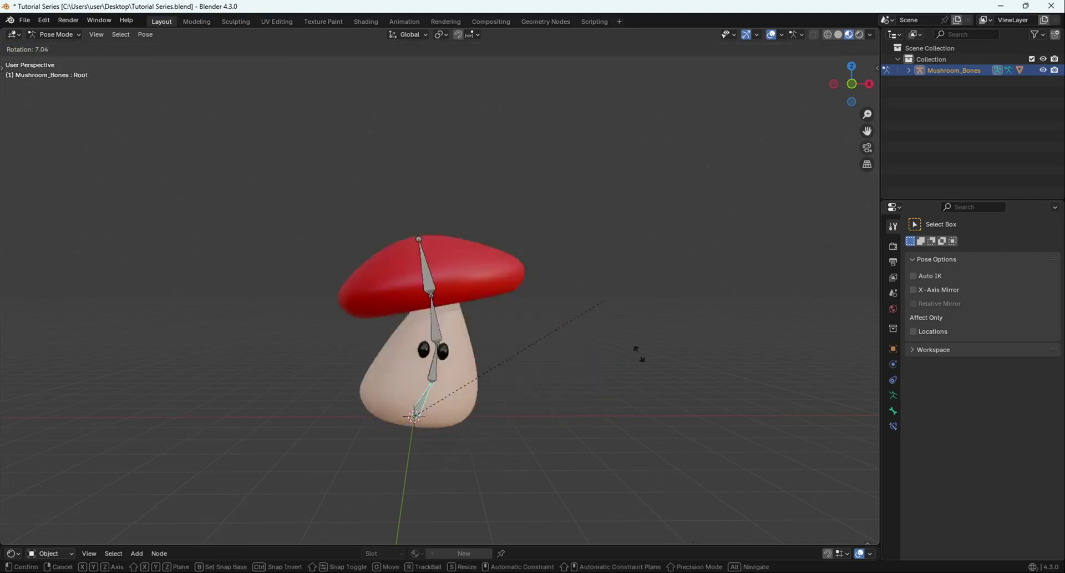
key(Escape)
middle_drag(527, 353, 429, 375)
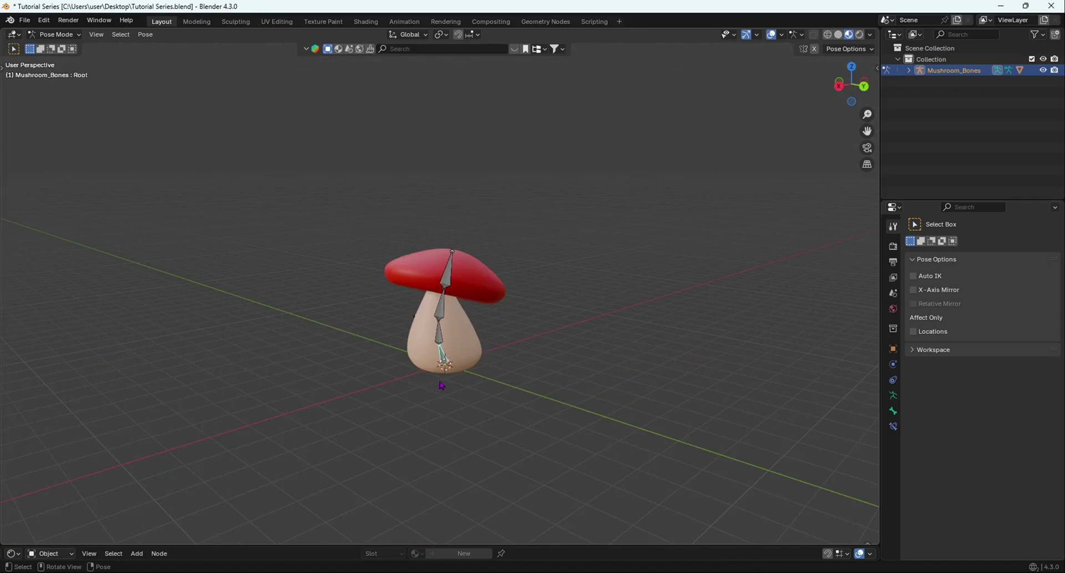
middle_drag(412, 352, 450, 361)
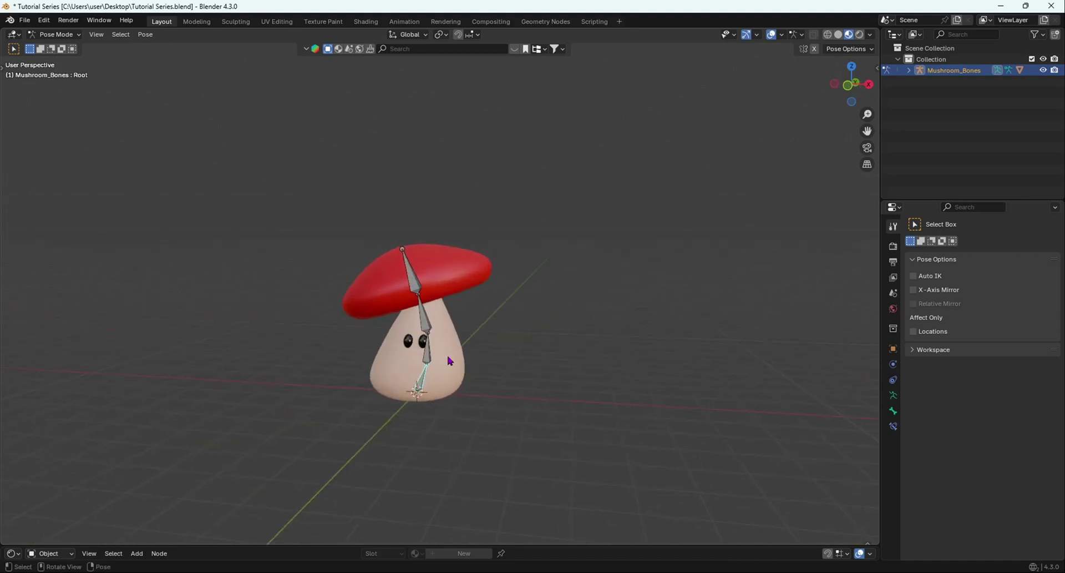